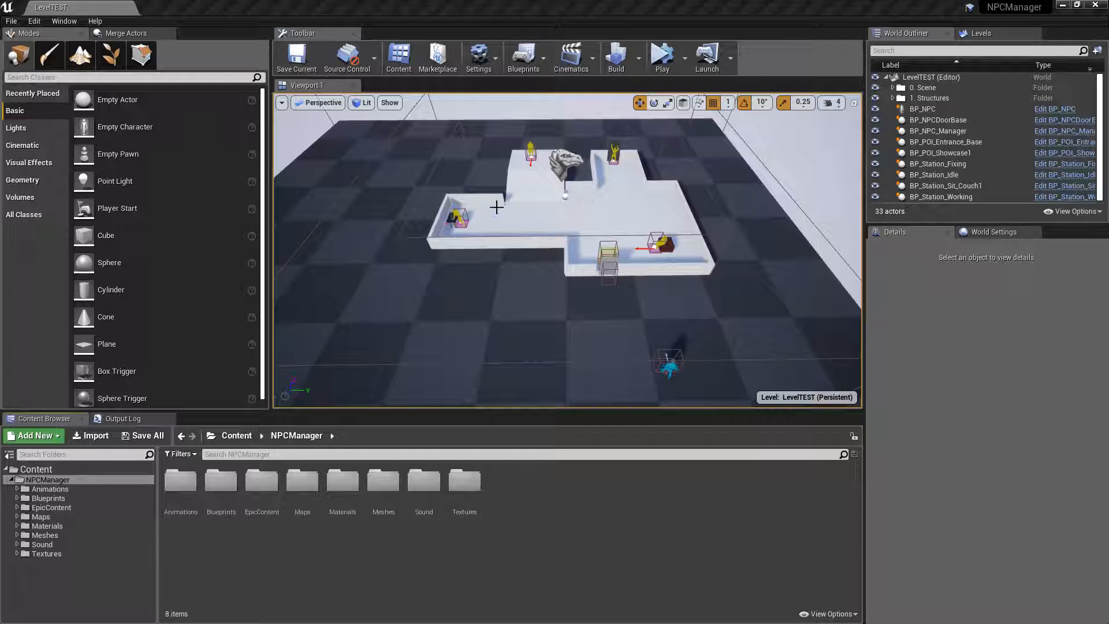
Narrow the Modes panel to enlarge the viewport and bring the NPC outside the building into view
{"action": "left_click_drag", "start_coordinate": [266, 61], "coordinate": [198, 61]}
{"action": "right_click_drag", "start_coordinate": [439, 231], "coordinate": [428, 378]}
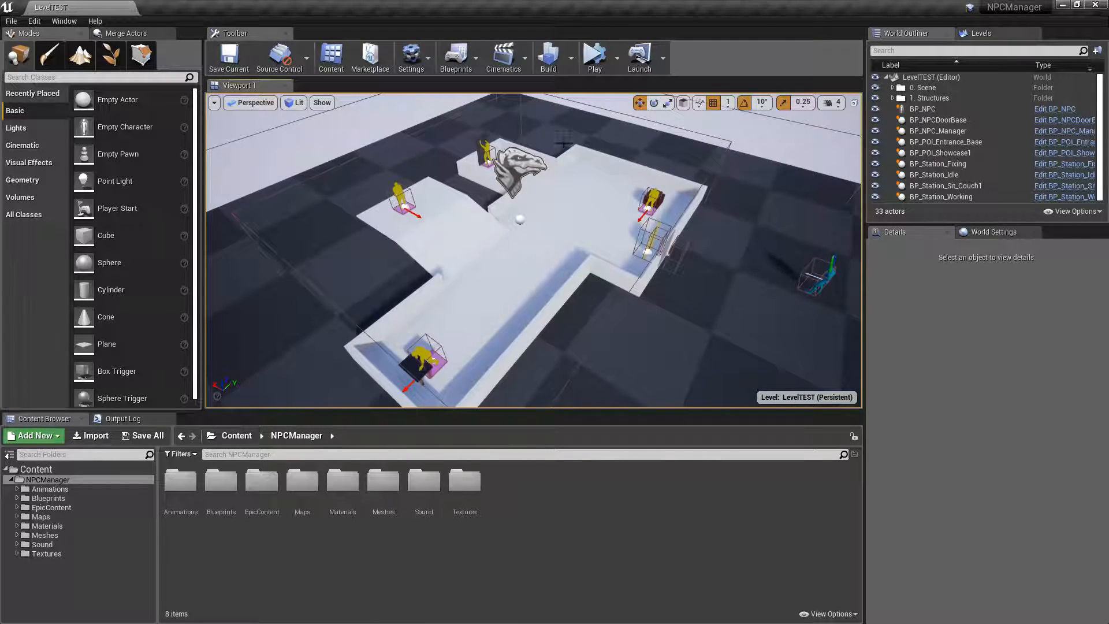
{"action": "right_click_drag", "start_coordinate": [622, 297], "coordinate": [687, 296]}
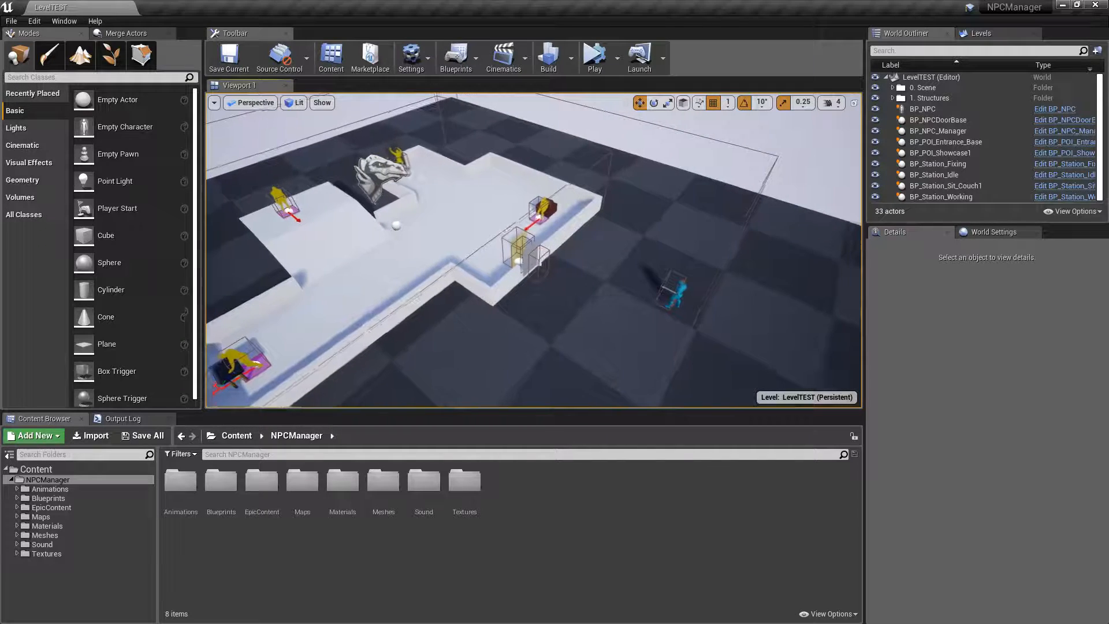
Simulate the level, watch BP_NPC go between its stations inside the building, and stop the simulation
{"action": "left_click", "coordinate": [596, 60]}
{"action": "mouse_move", "coordinate": [552, 280]}
{"action": "right_mouse_down"}
{"action": "mouse_move", "coordinate": [537, 271]}
{"action": "mouse_move", "coordinate": [553, 280]}
{"action": "right_mouse_up"}
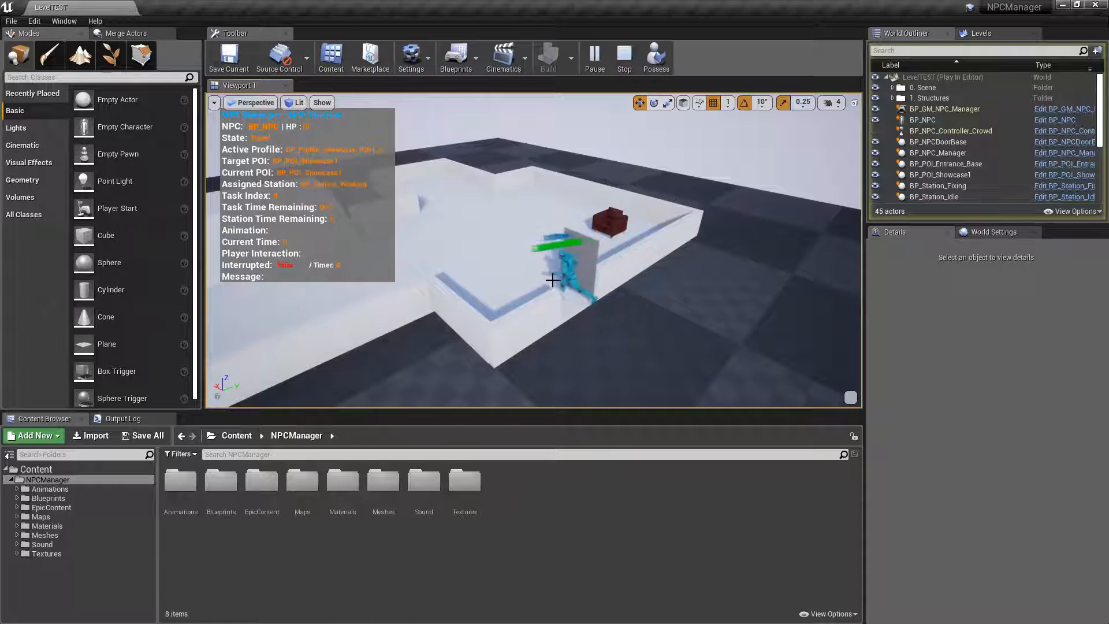
{"action": "right_click_drag", "start_coordinate": [588, 225], "coordinate": [474, 216]}
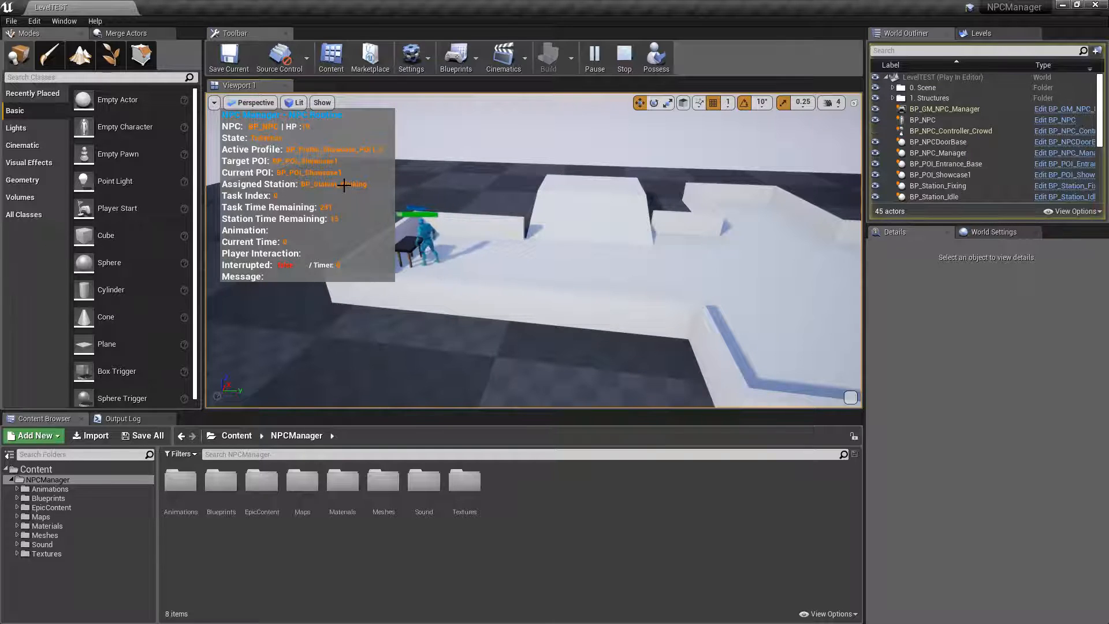
{"action": "mouse_move", "coordinate": [344, 185]}
{"action": "right_mouse_down"}
{"action": "mouse_move", "coordinate": [303, 185]}
{"action": "mouse_move", "coordinate": [306, 167]}
{"action": "mouse_move", "coordinate": [329, 180]}
{"action": "right_mouse_up"}
{"action": "key", "text": "w"}
{"action": "key", "text": "s"}
{"action": "right_click_drag", "start_coordinate": [597, 181], "coordinate": [604, 202]}
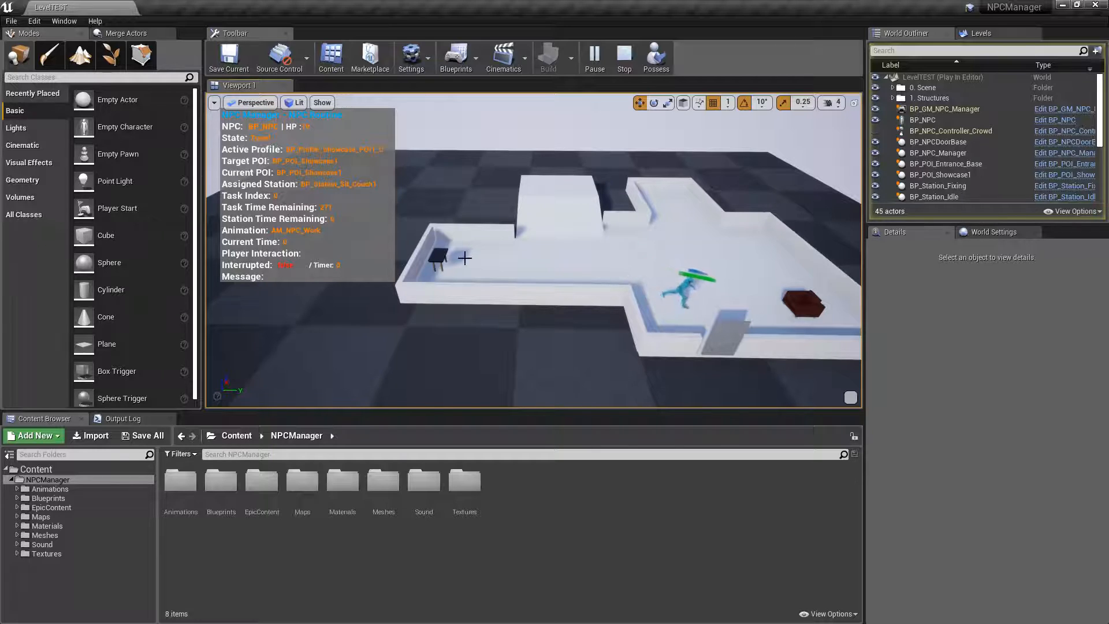
{"action": "right_click_drag", "start_coordinate": [522, 242], "coordinate": [522, 247]}
{"action": "key", "text": "d"}
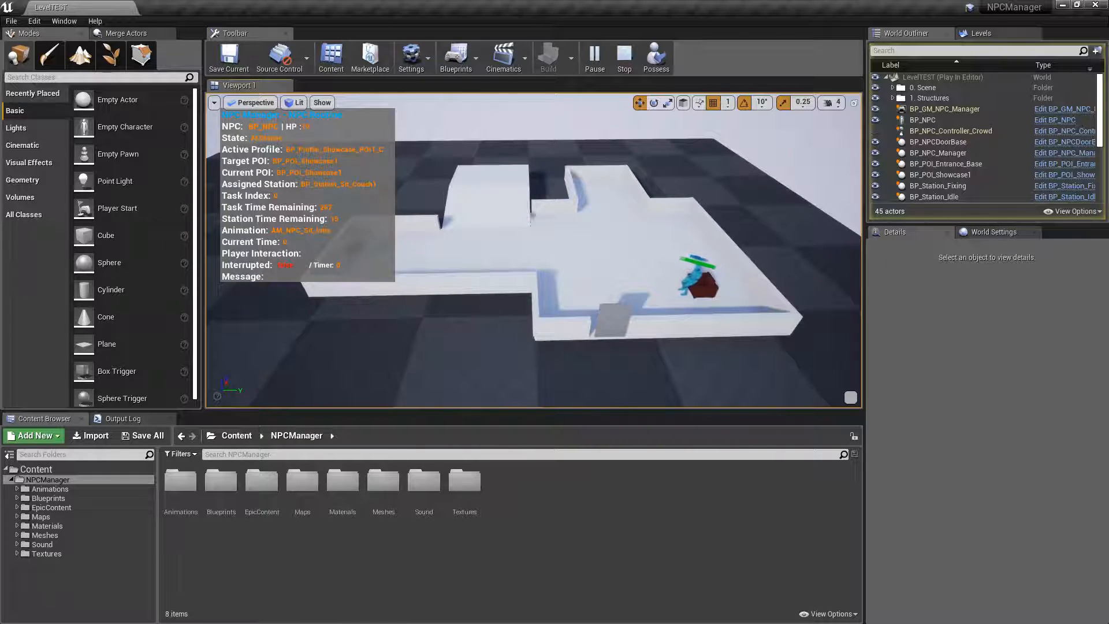
{"action": "left_click", "coordinate": [625, 56]}
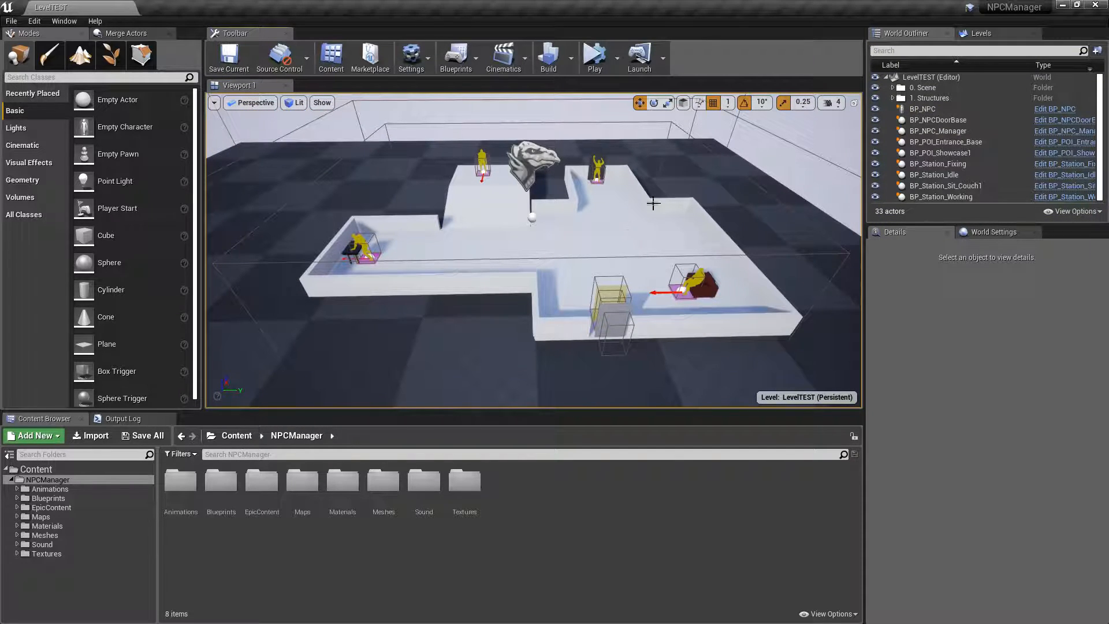
Set Percent Chance to Assign Station to 0.2 on the BP_POI_Showcase1 actor
{"action": "left_click", "coordinate": [535, 155]}
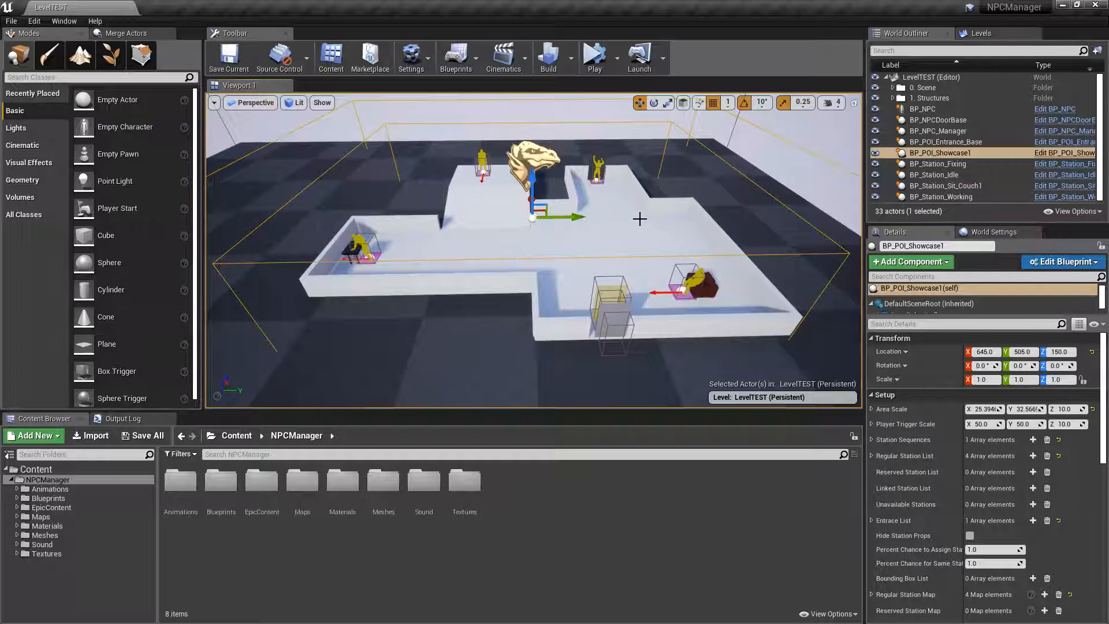
{"action": "mouse_move", "coordinate": [929, 568]}
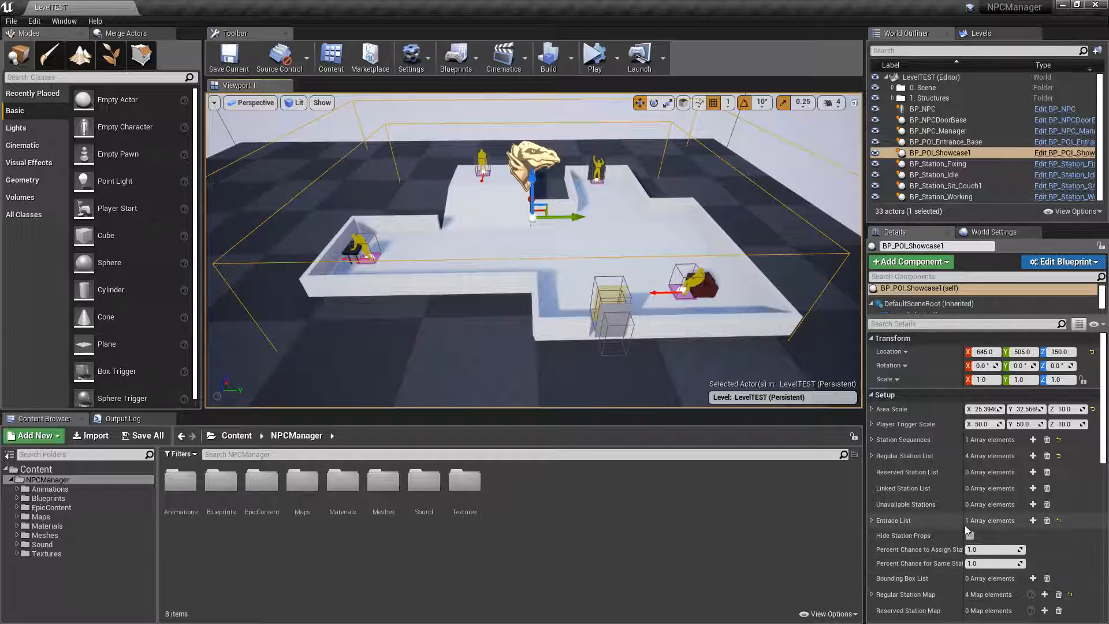
{"action": "left_click_drag", "start_coordinate": [963, 524], "coordinate": [983, 526]}
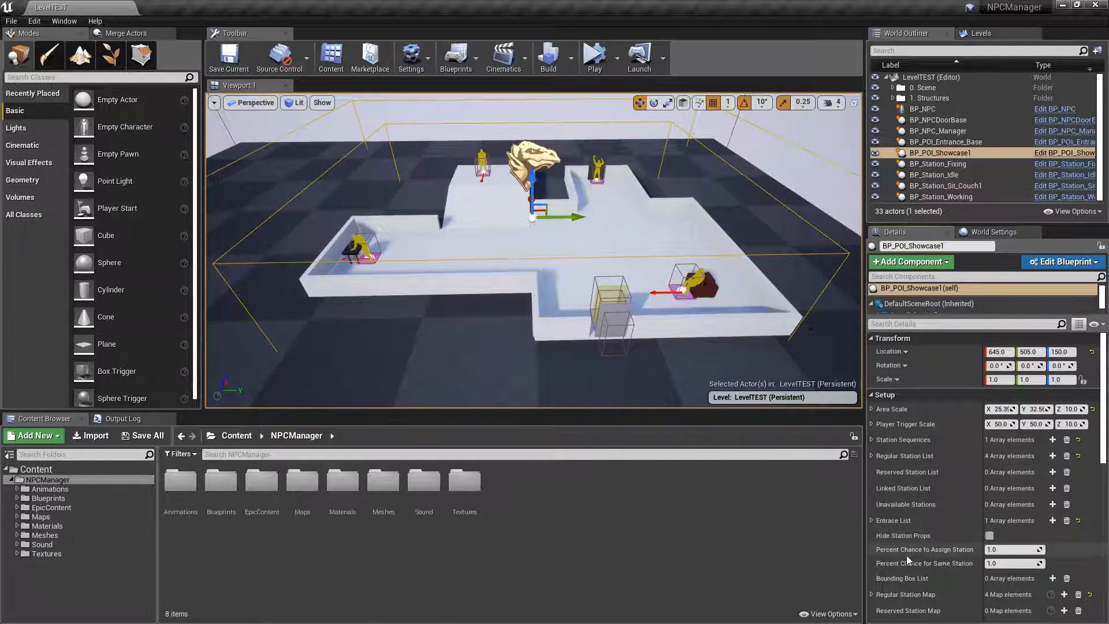
{"action": "left_click", "coordinate": [1018, 550]}
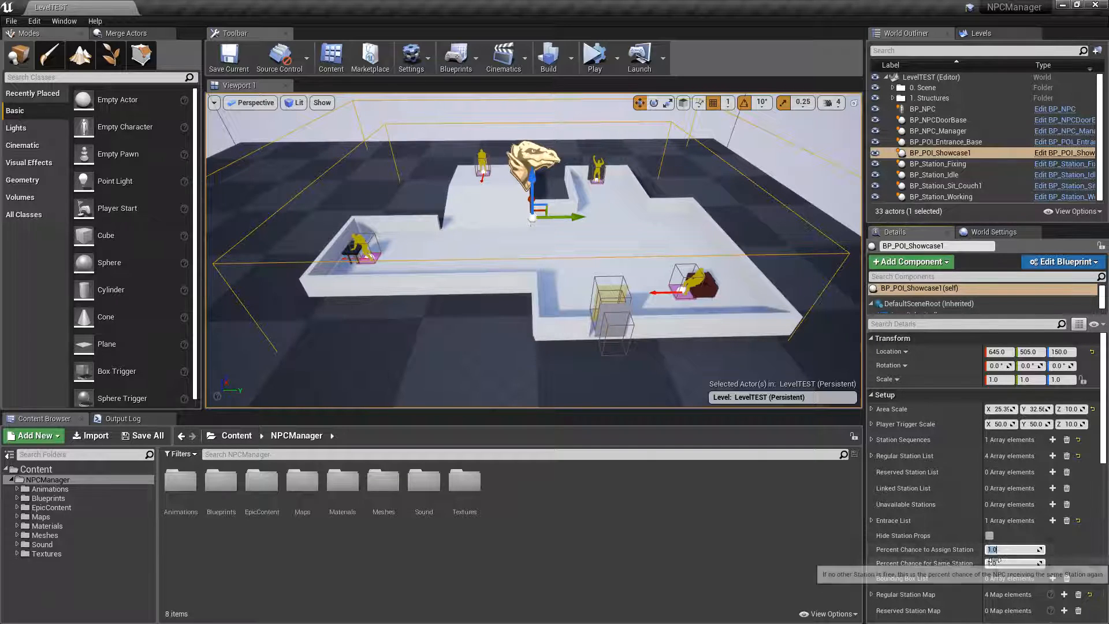
{"action": "type", "text": "0.2"}
{"action": "key", "text": "Return"}
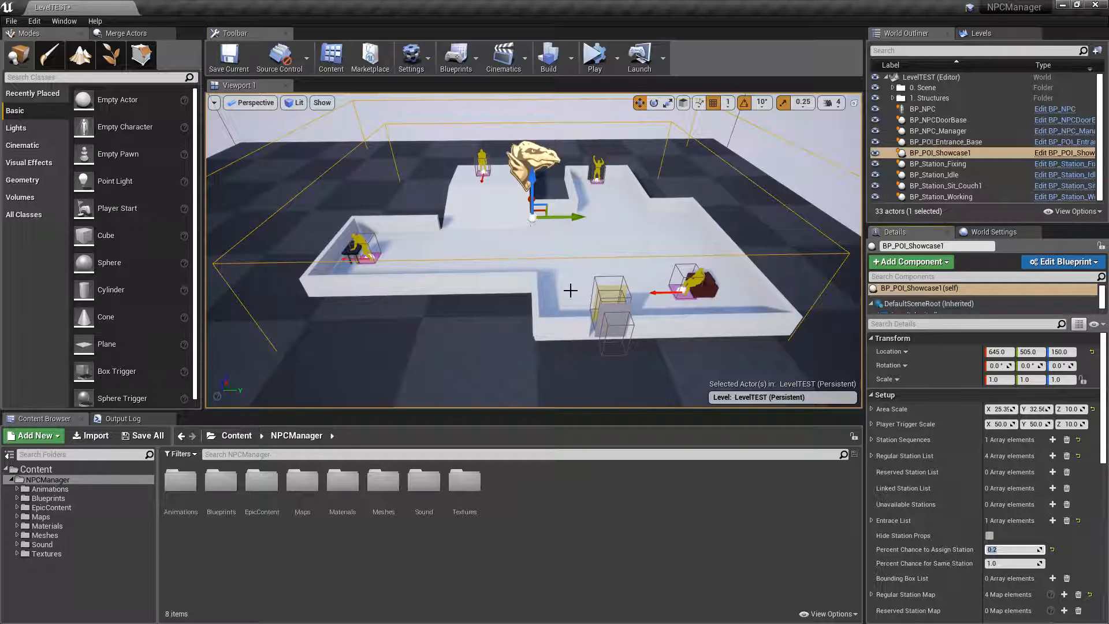
Simulate the level and follow BP_NPC as it roams the POI area, checking its state and assigned station
{"action": "left_click", "coordinate": [591, 56]}
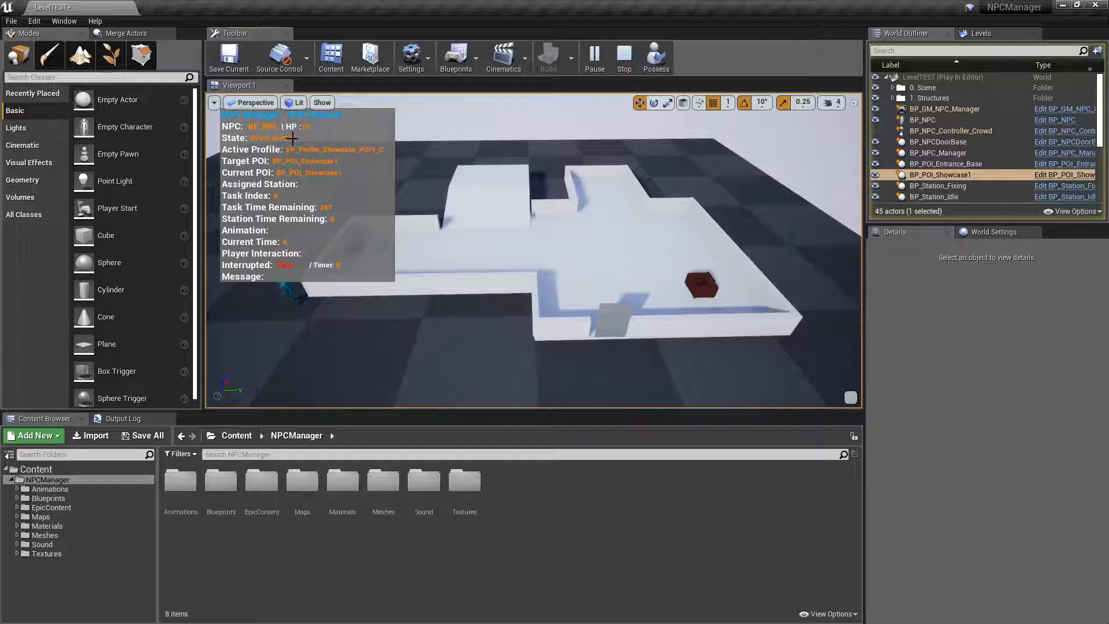
{"action": "right_click_drag", "start_coordinate": [354, 236], "coordinate": [410, 248]}
{"action": "key", "text": "w"}
{"action": "key", "text": "d"}
{"action": "right_click_drag", "start_coordinate": [505, 314], "coordinate": [482, 313]}
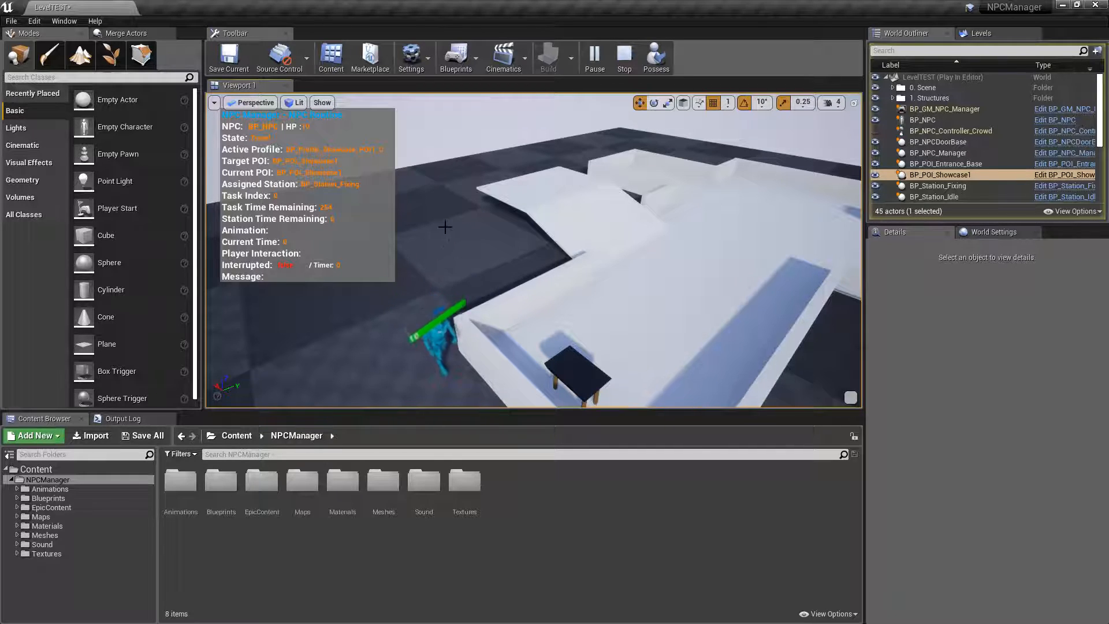
{"action": "right_click_drag", "start_coordinate": [481, 233], "coordinate": [543, 229]}
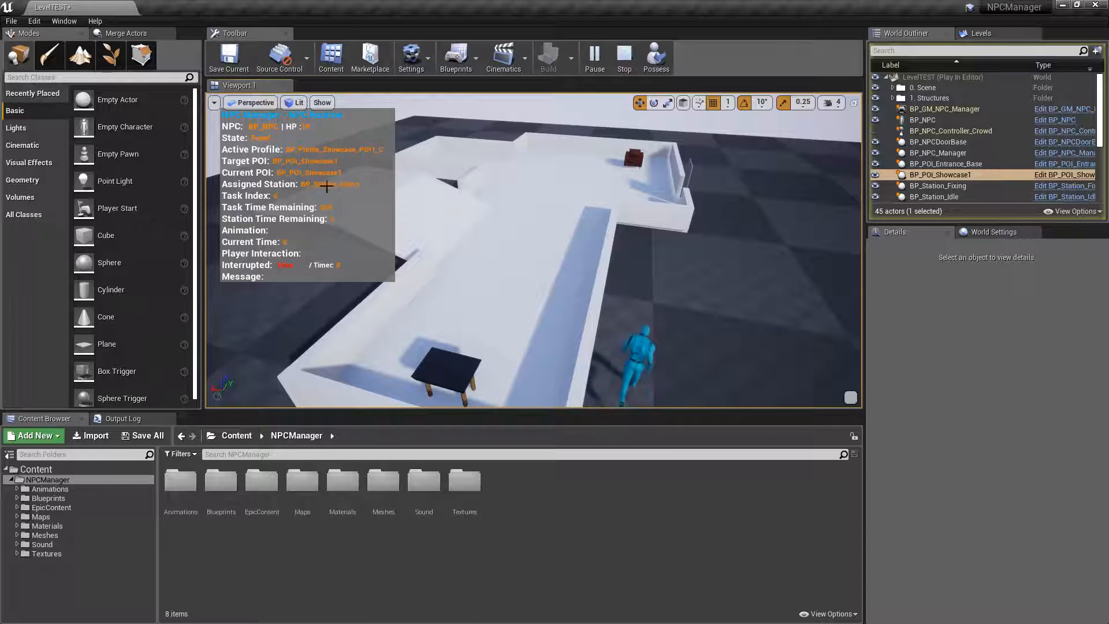
{"action": "right_click_drag", "start_coordinate": [519, 228], "coordinate": [430, 179]}
{"action": "key", "text": "w"}
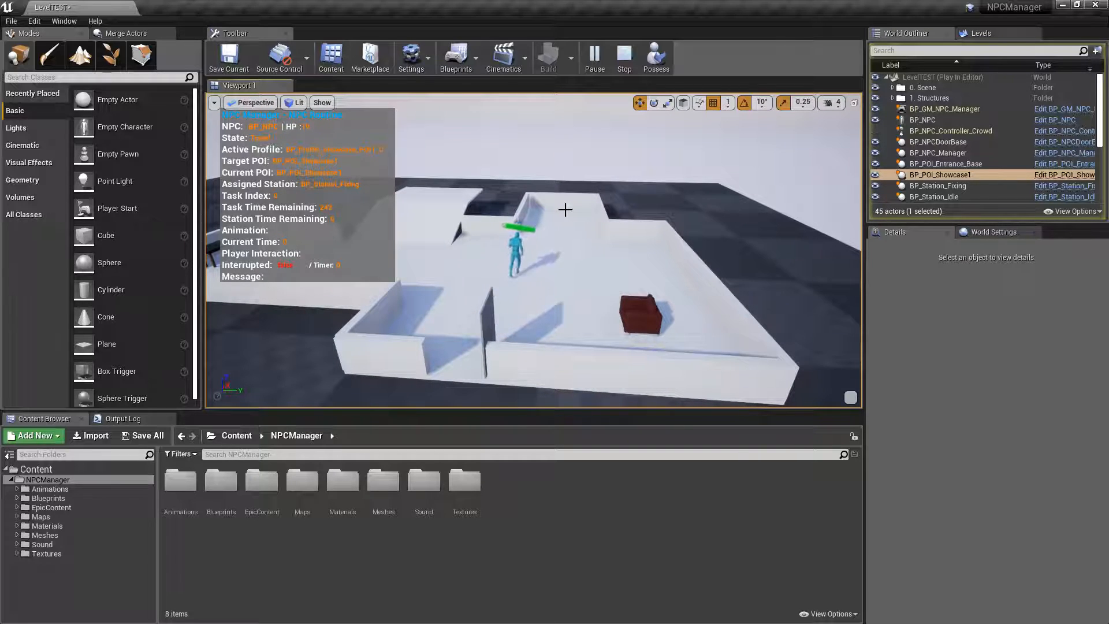
Keep watching BP_NPC travel between stations and check its assigned station in the debug readout, finally stopping the simulation
{"action": "right_click_drag", "start_coordinate": [565, 210], "coordinate": [497, 214]}
{"action": "key", "text": "e"}
{"action": "key", "text": "w"}
{"action": "key", "text": "d"}
{"action": "right_click_drag", "start_coordinate": [331, 219], "coordinate": [430, 215]}
{"action": "key", "text": "a"}
{"action": "key", "text": "s"}
{"action": "right_click_drag", "start_coordinate": [646, 149], "coordinate": [672, 157]}
{"action": "key", "text": "a"}
{"action": "key", "text": "s"}
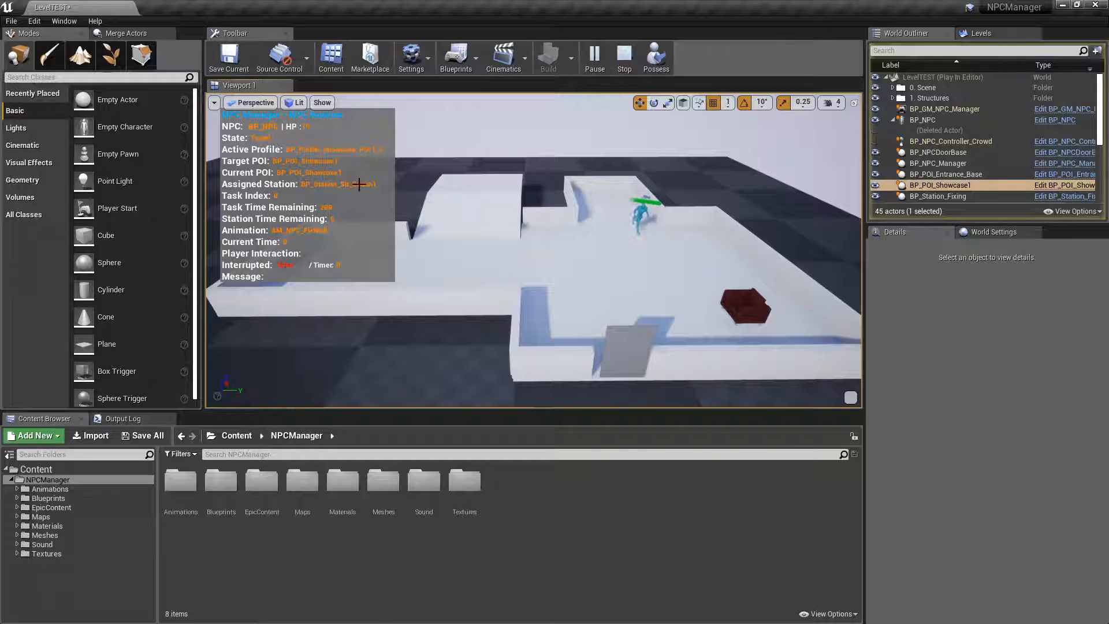
{"action": "left_click", "coordinate": [624, 58]}
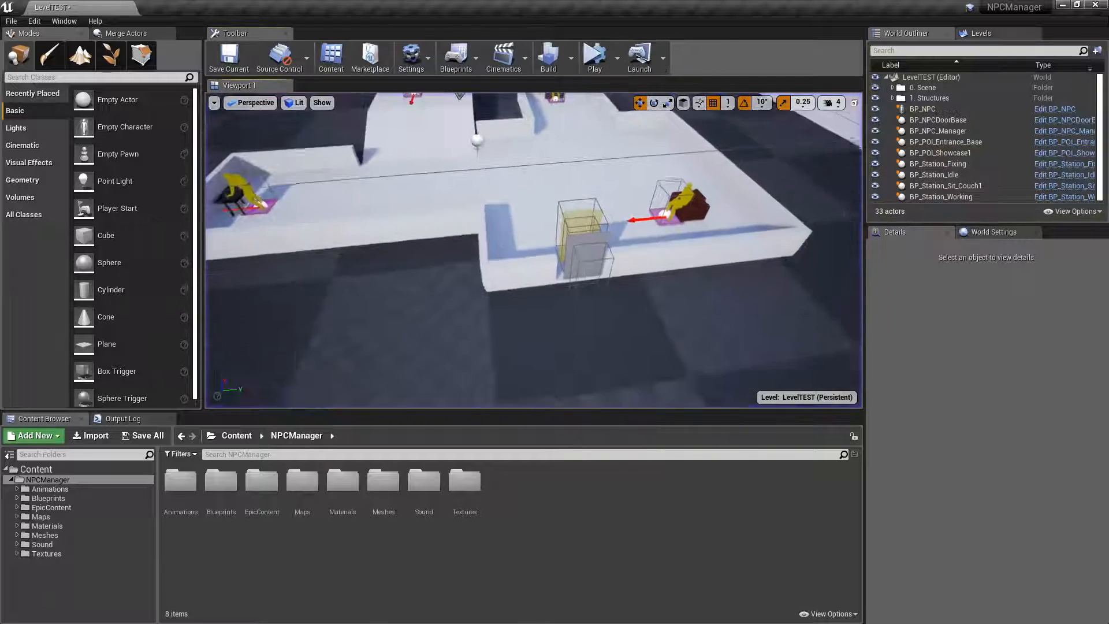
Duplicate BP_NPC three times to form a row of NPCs on the floor outside the building entrance
{"action": "right_click_drag", "start_coordinate": [645, 270], "coordinate": [675, 306]}
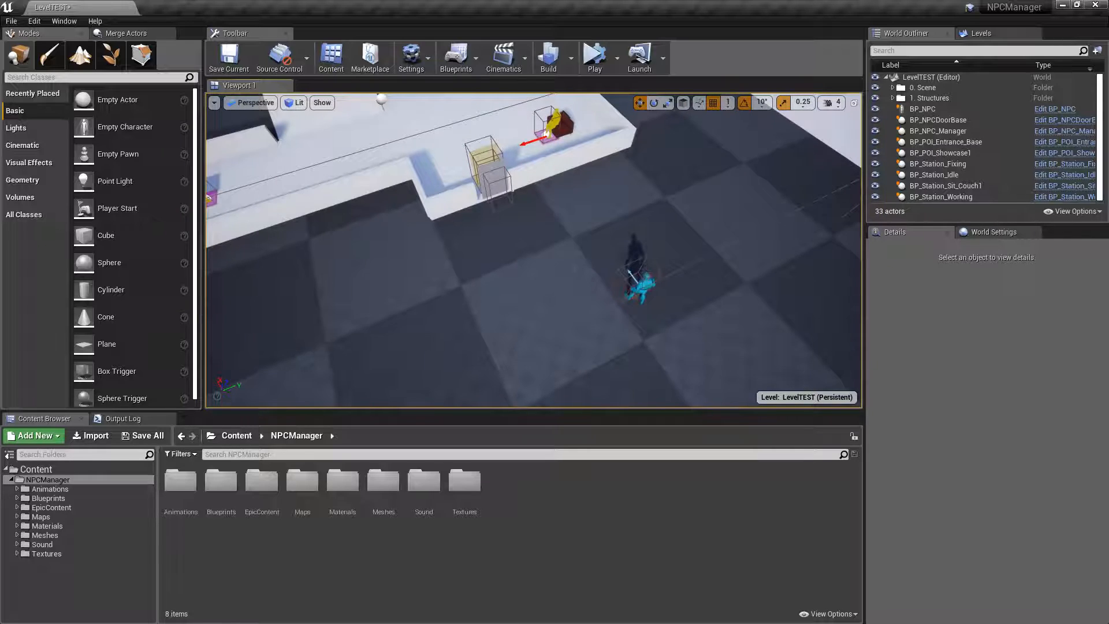
{"action": "left_click", "coordinate": [640, 285]}
{"action": "left_click_drag", "start_coordinate": [614, 256], "coordinate": [727, 401]}
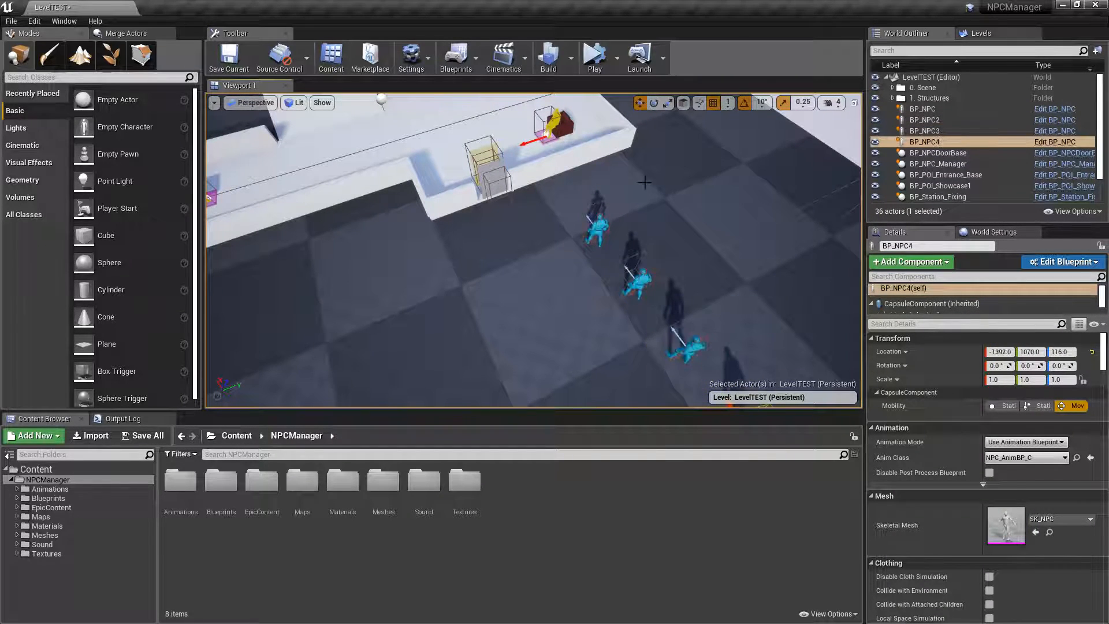
Simulate the level with all four NPCs and examine the ones at the work table and near the couch
{"action": "left_click", "coordinate": [594, 56]}
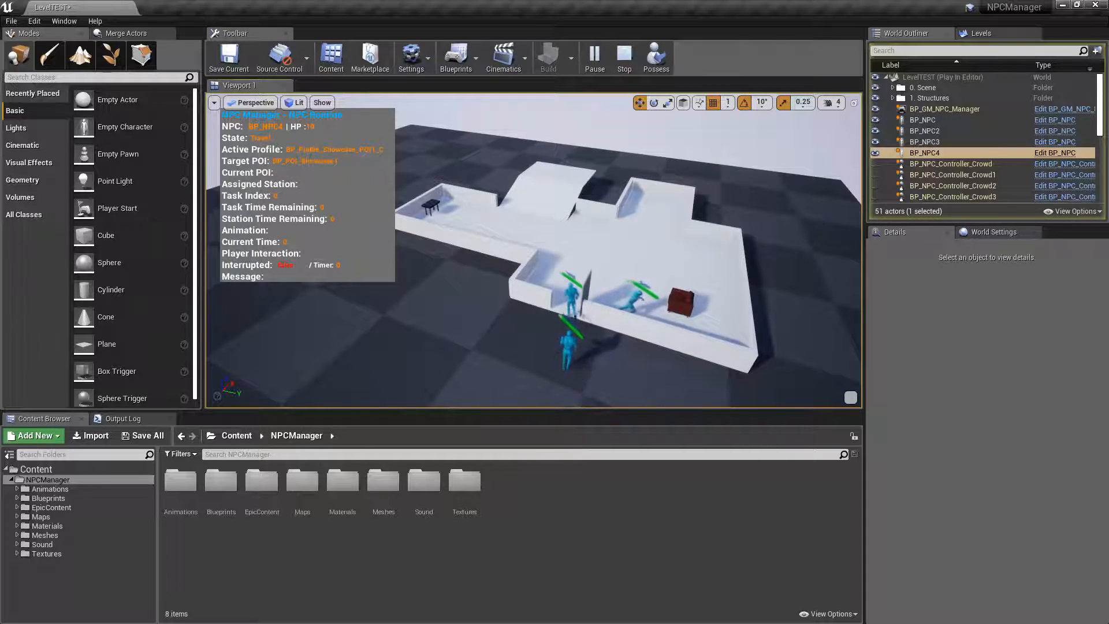
{"action": "key", "text": "w"}
{"action": "right_click_drag", "start_coordinate": [533, 250], "coordinate": [554, 237]}
{"action": "key", "text": "w"}
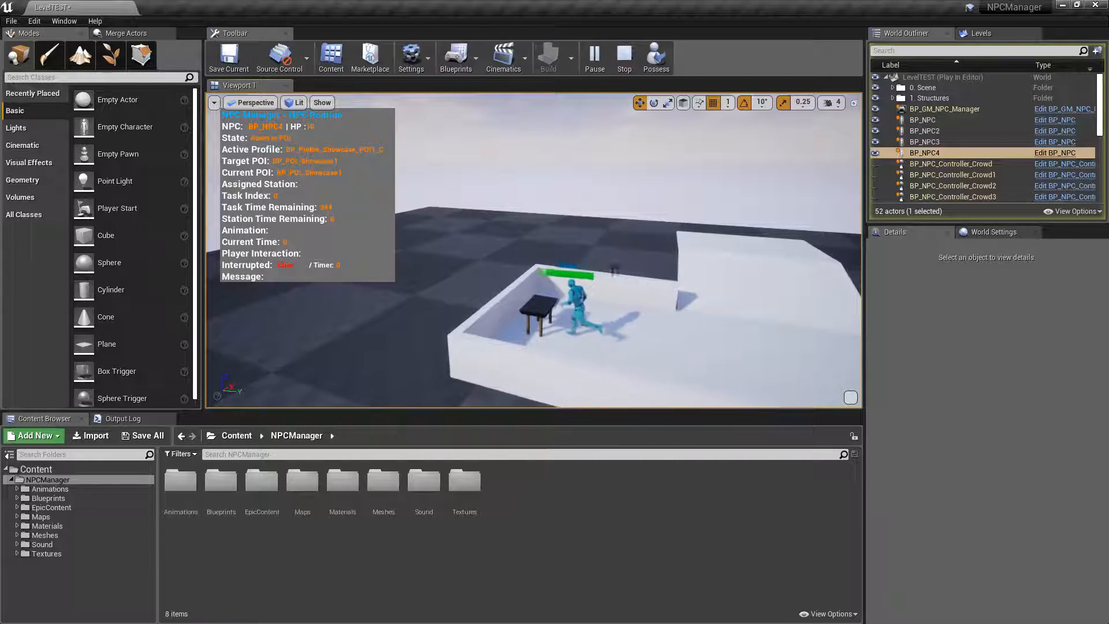
{"action": "key", "text": "w"}
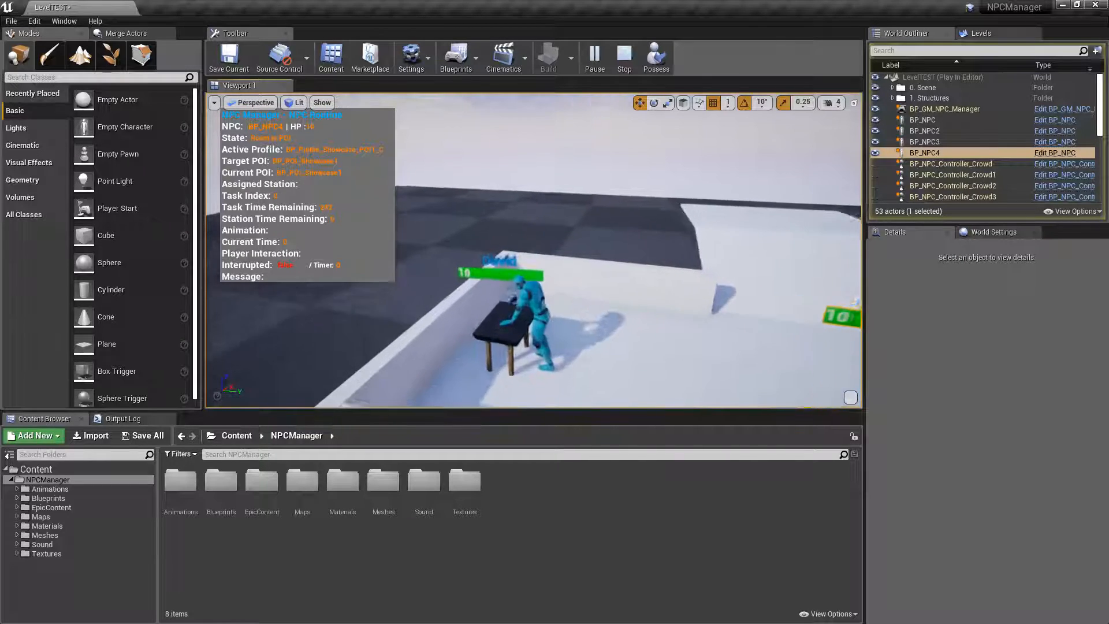
{"action": "right_click_drag", "start_coordinate": [534, 251], "coordinate": [496, 257]}
{"action": "key", "text": "w"}
{"action": "key", "text": "d"}
{"action": "key", "text": "s"}
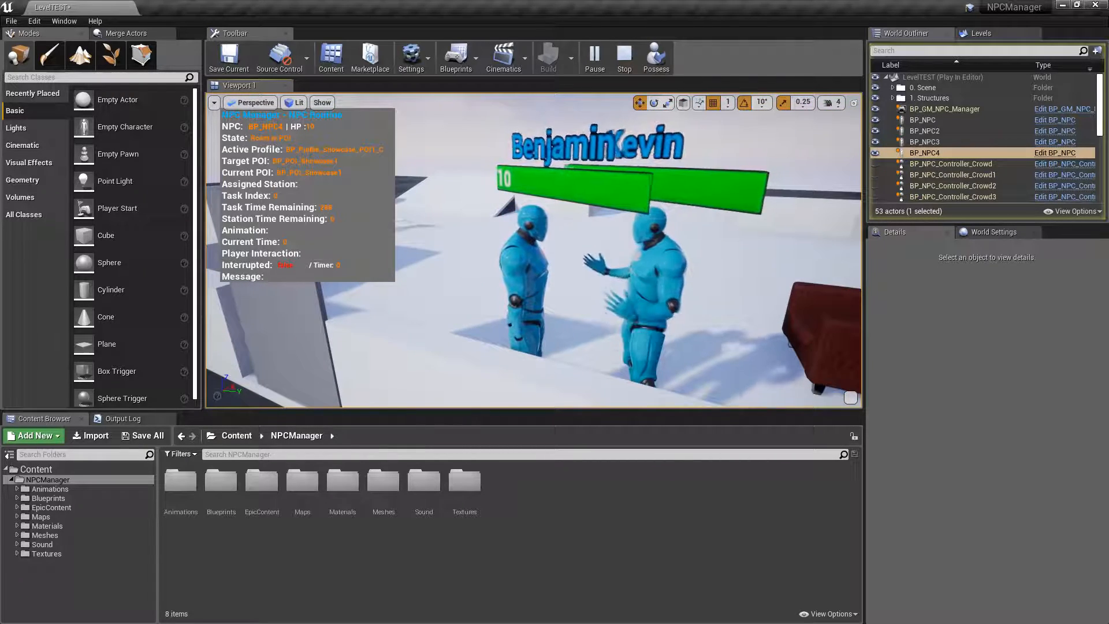
Follow BP_NPC4 as it roams outside the building walls, and end the simulation
{"action": "right_click_drag", "start_coordinate": [496, 257], "coordinate": [428, 312]}
{"action": "key", "text": "s"}
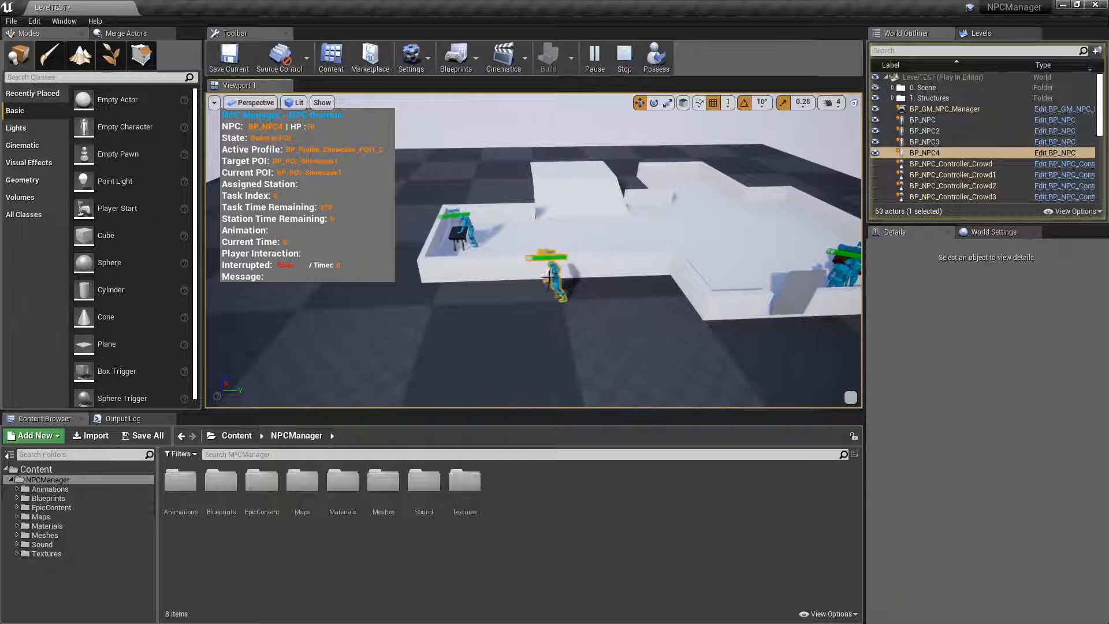
{"action": "key", "text": "a"}
{"action": "right_click_drag", "start_coordinate": [580, 296], "coordinate": [675, 296]}
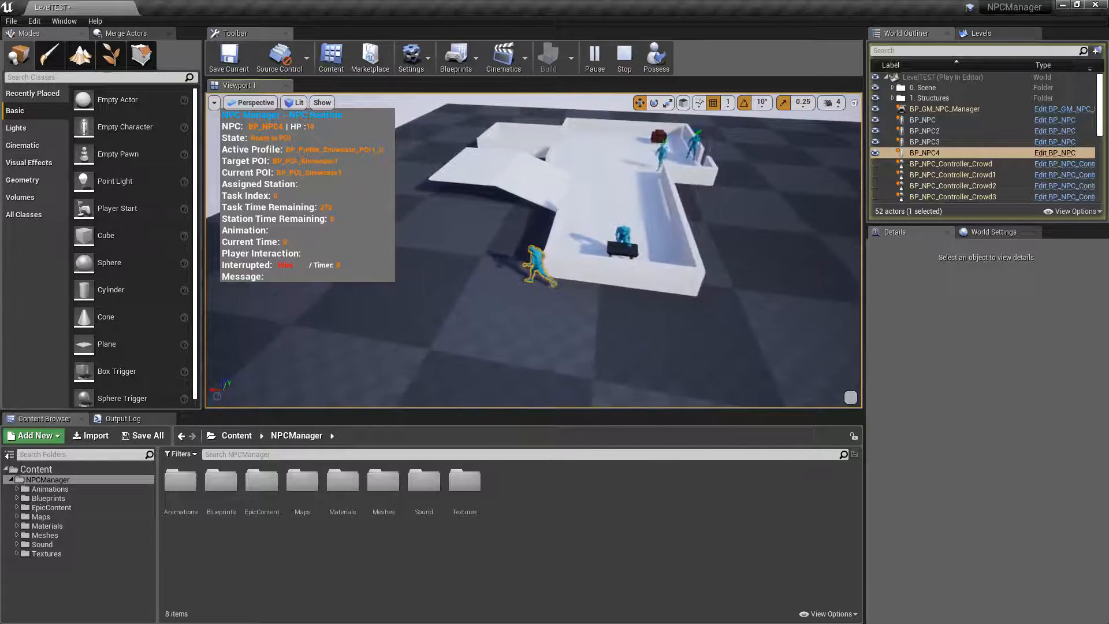
{"action": "key", "text": "Escape"}
Select BP_POI_Showcase1 and review its bounding area and Percent Chance to Assign Station setting
{"action": "scroll", "coordinate": [643, 267], "scroll_direction": "down", "scroll_amount": 5}
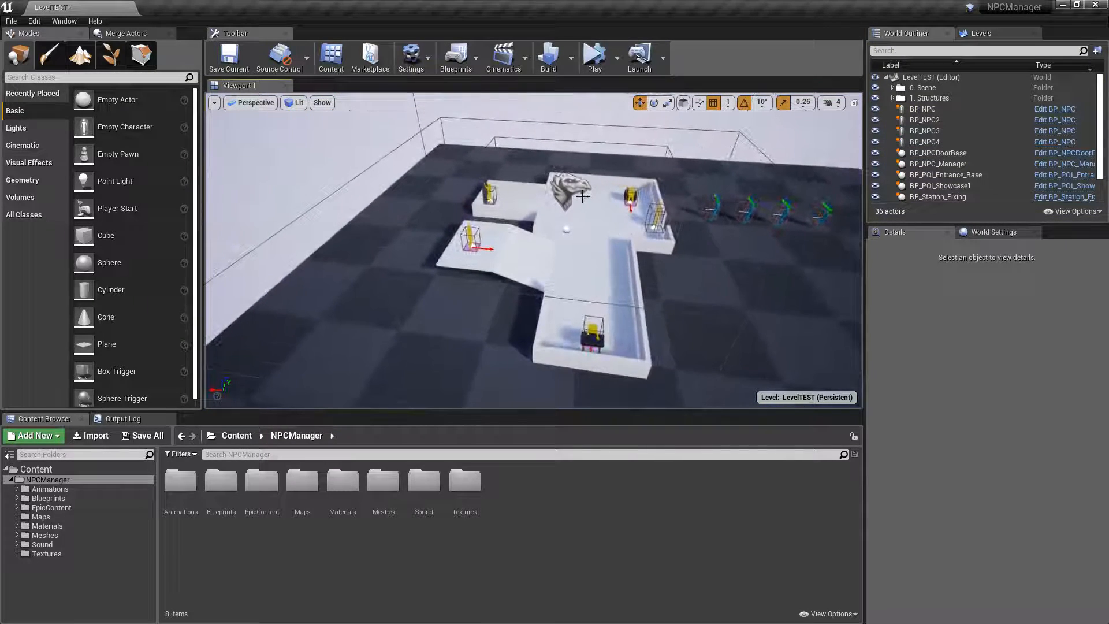
{"action": "left_click", "coordinate": [566, 186]}
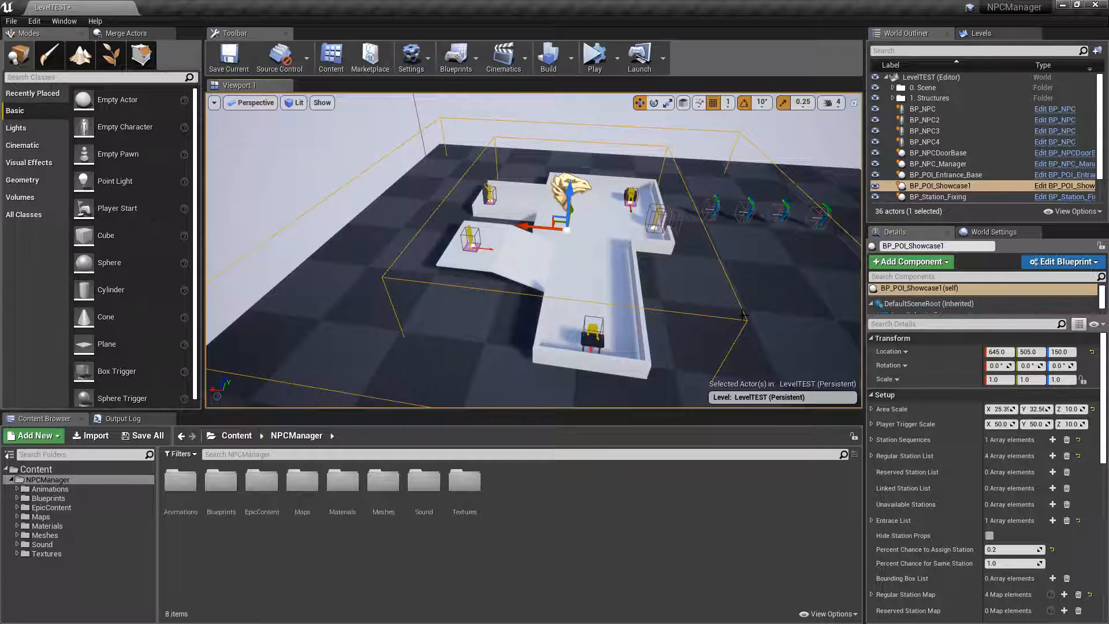
{"action": "key", "text": "d"}
{"action": "right_click_drag", "start_coordinate": [554, 260], "coordinate": [352, 265]}
{"action": "right_click_drag", "start_coordinate": [730, 186], "coordinate": [730, 226]}
{"action": "key", "text": "w"}
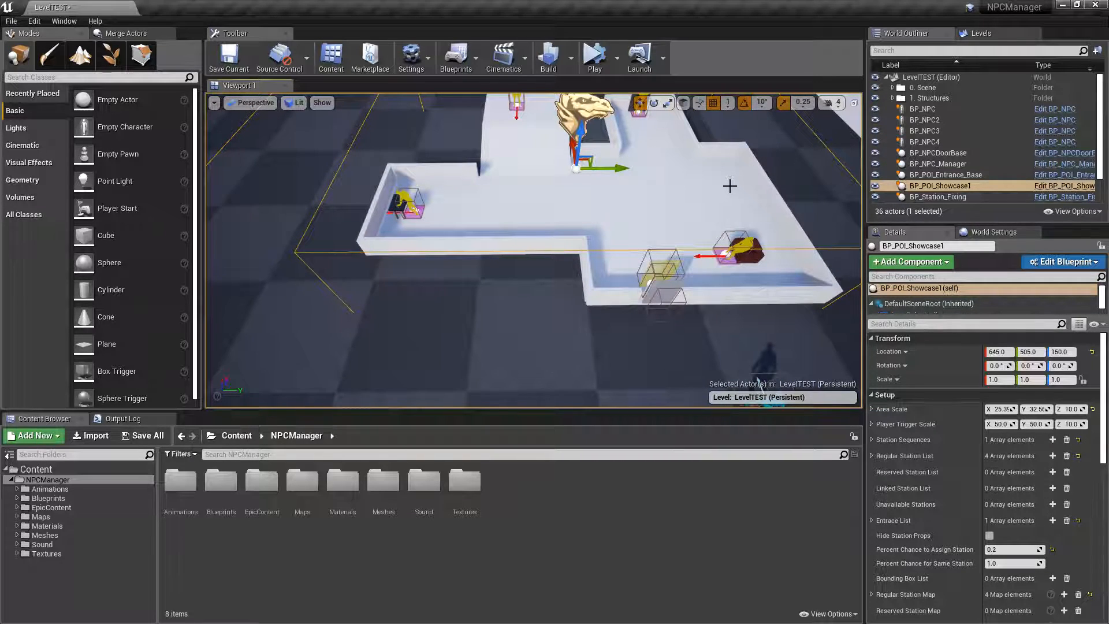
{"action": "right_click_drag", "start_coordinate": [712, 209], "coordinate": [711, 179]}
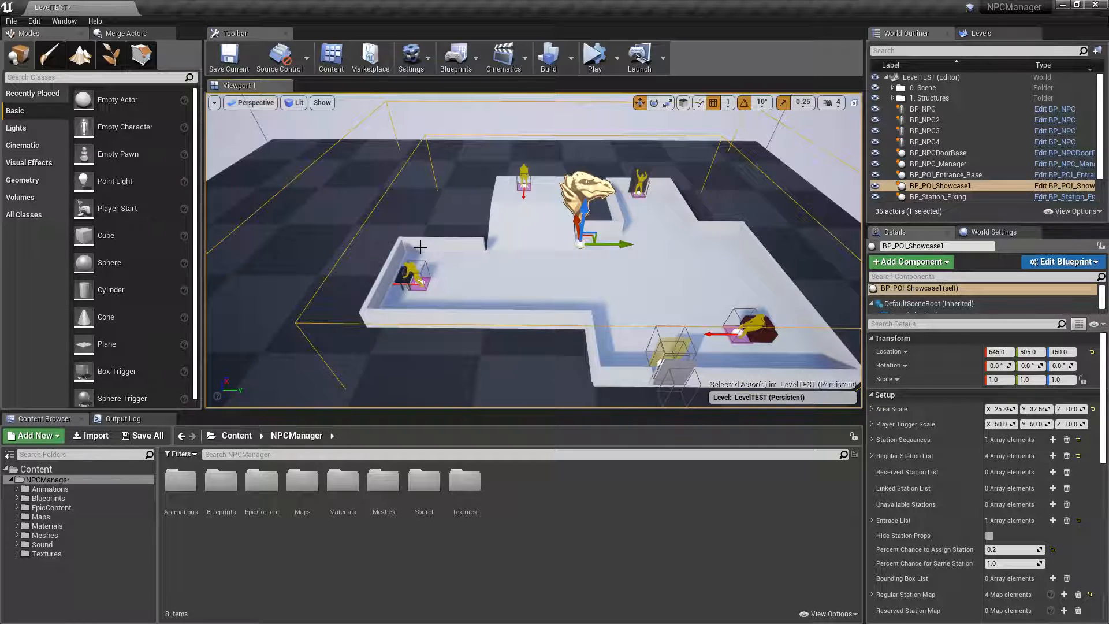
{"action": "left_click", "coordinate": [993, 550]}
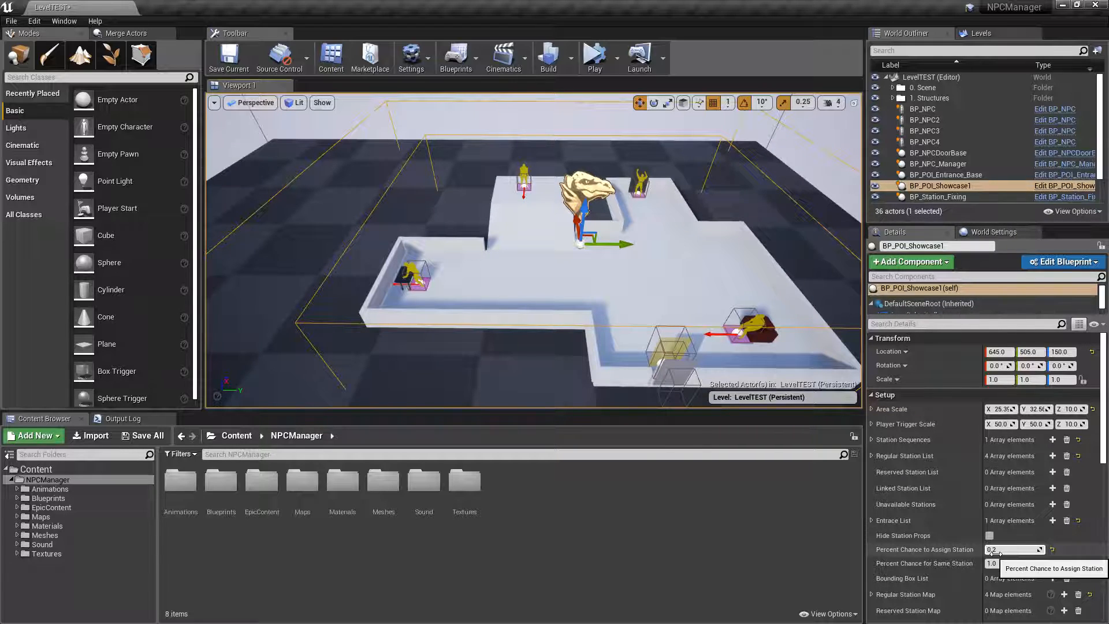
Examine the stations and roaming space inside the BP_POI_Showcase1 area from several angles
{"action": "right_click_drag", "start_coordinate": [573, 205], "coordinate": [491, 179]}
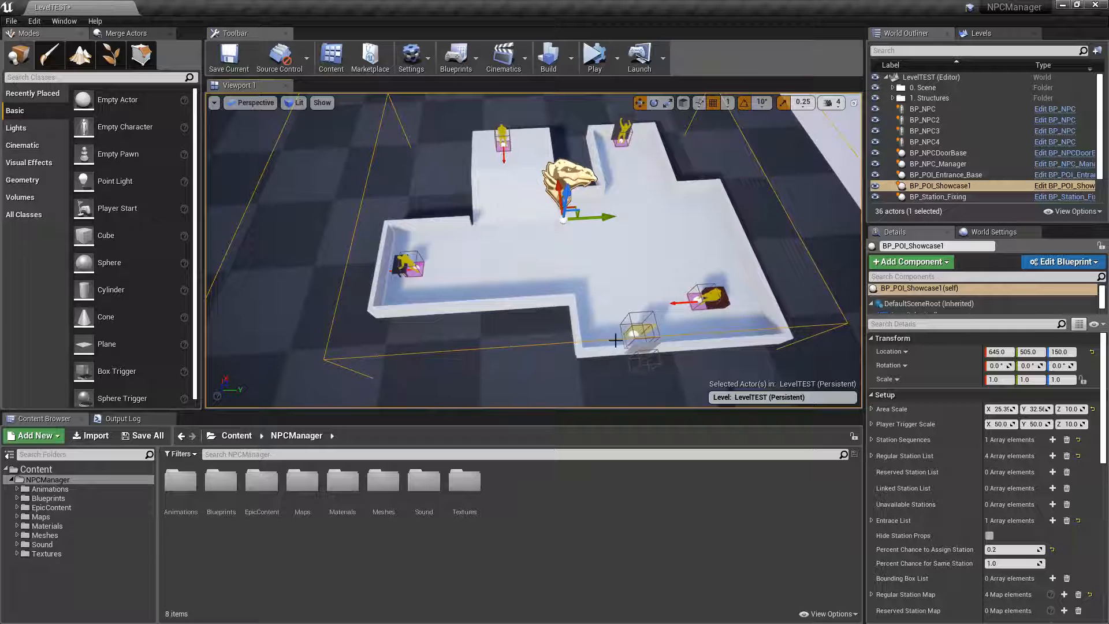
{"action": "right_click_drag", "start_coordinate": [661, 271], "coordinate": [473, 276]}
{"action": "right_click_drag", "start_coordinate": [578, 239], "coordinate": [600, 202]}
{"action": "right_click_drag", "start_coordinate": [439, 231], "coordinate": [503, 173]}
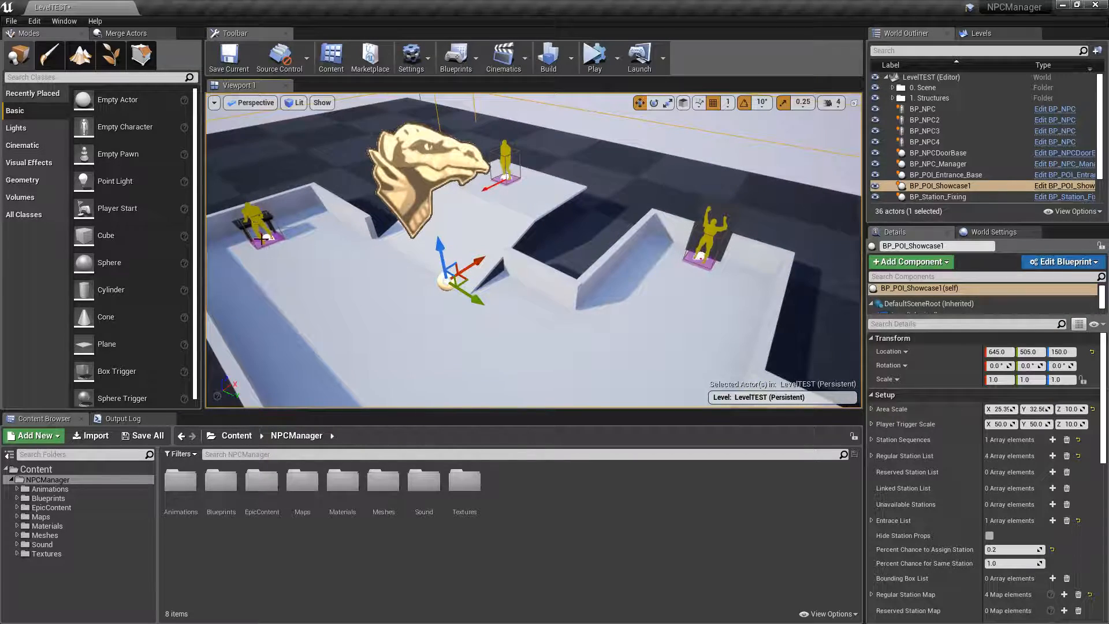
{"action": "right_click_drag", "start_coordinate": [655, 306], "coordinate": [682, 312]}
{"action": "right_click_drag", "start_coordinate": [570, 265], "coordinate": [469, 235]}
{"action": "right_click_drag", "start_coordinate": [733, 231], "coordinate": [790, 238]}
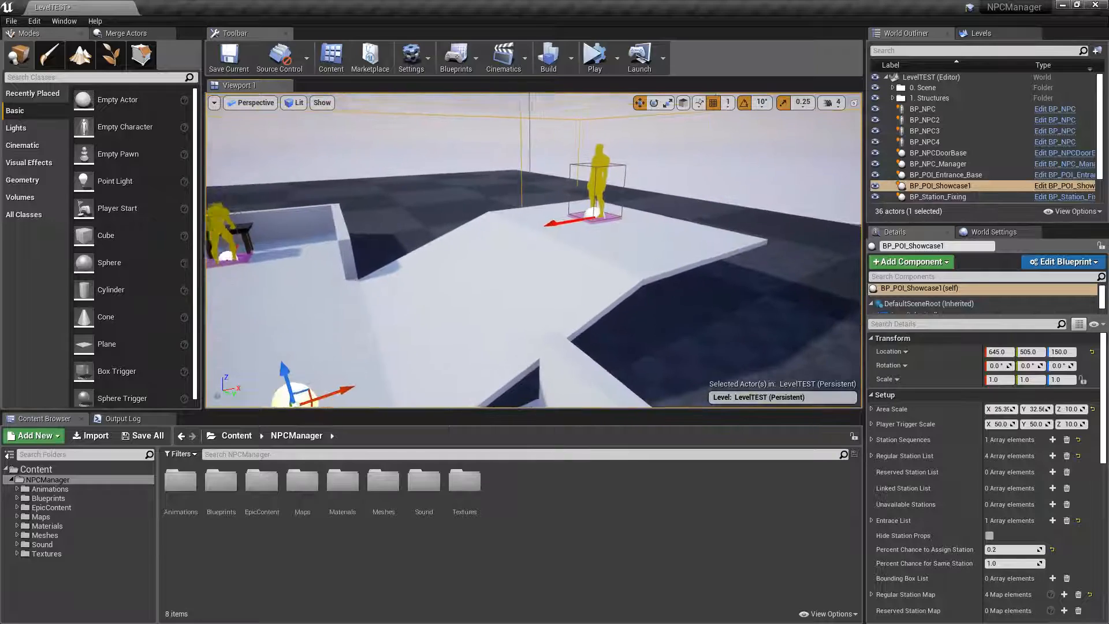
{"action": "right_click_drag", "start_coordinate": [594, 231], "coordinate": [756, 248]}
{"action": "right_click_drag", "start_coordinate": [533, 197], "coordinate": [644, 232]}
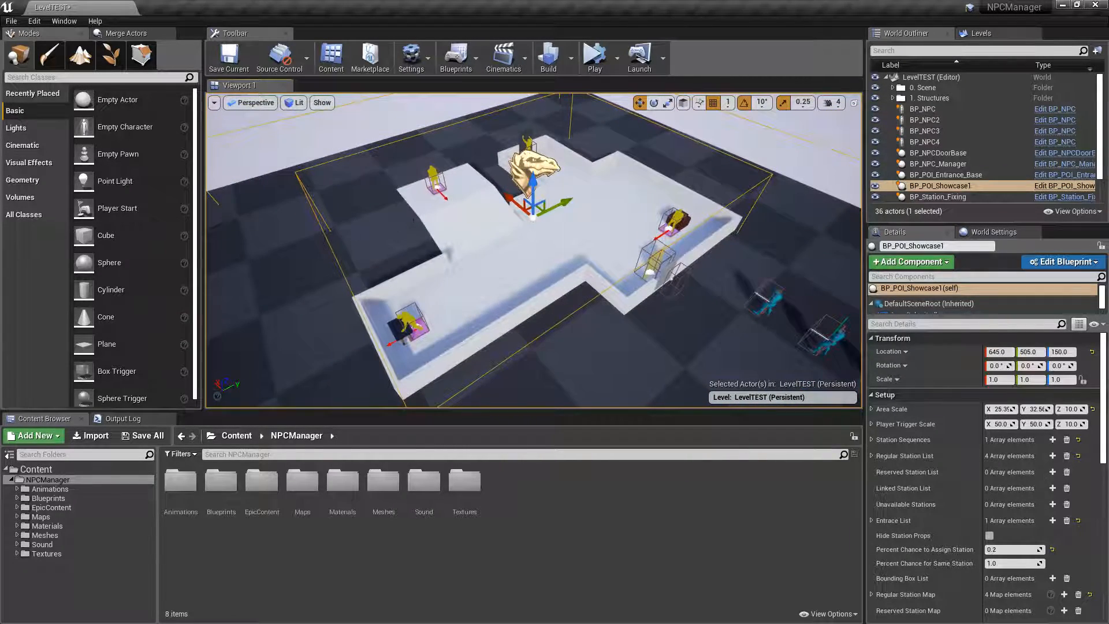
Compare the building's irregular floor plan with the rectangular BP_POI_Showcase1 bounds, including the empty ground outside the walls
{"action": "right_click_drag", "start_coordinate": [502, 266], "coordinate": [638, 269]}
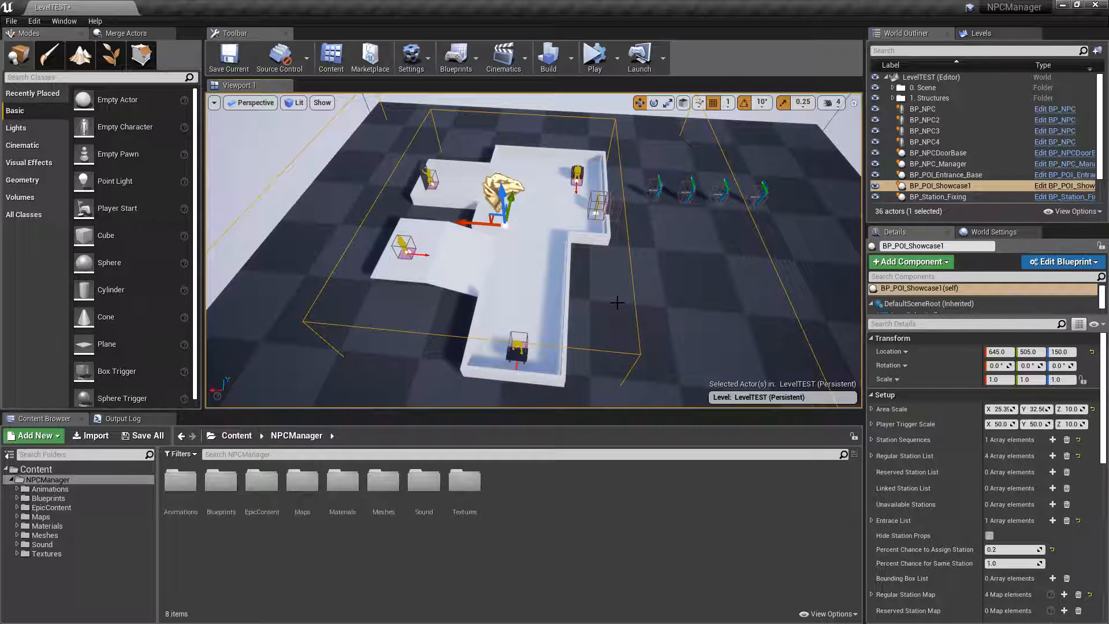
{"action": "key", "text": "d"}
{"action": "right_click_drag", "start_coordinate": [687, 265], "coordinate": [427, 262]}
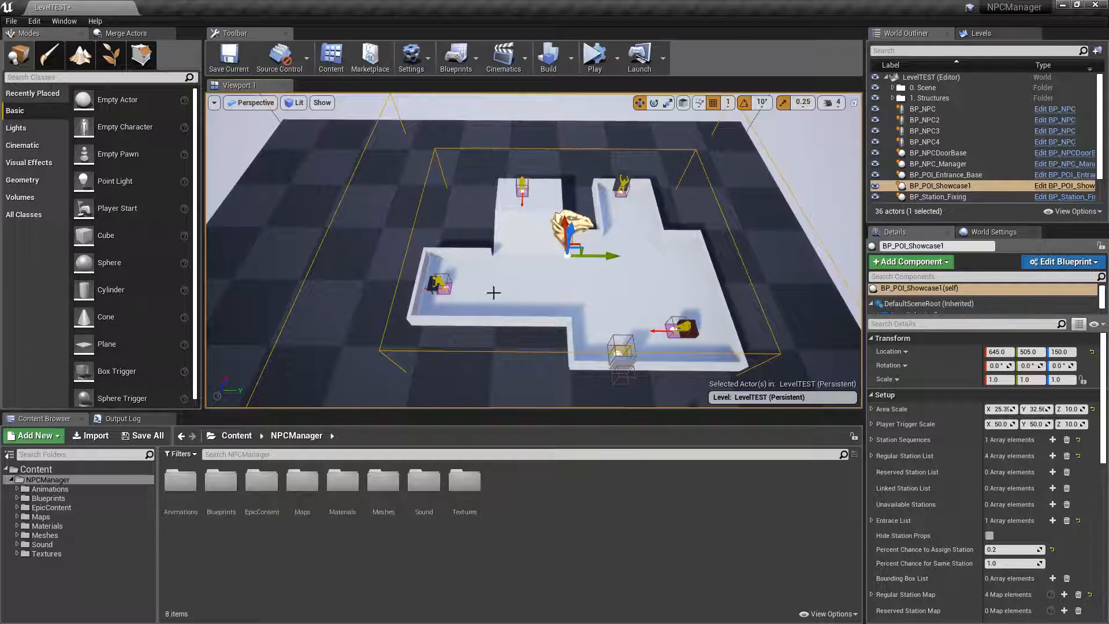
{"action": "key", "text": "a"}
{"action": "right_click_drag", "start_coordinate": [533, 220], "coordinate": [672, 238]}
{"action": "key", "text": "w"}
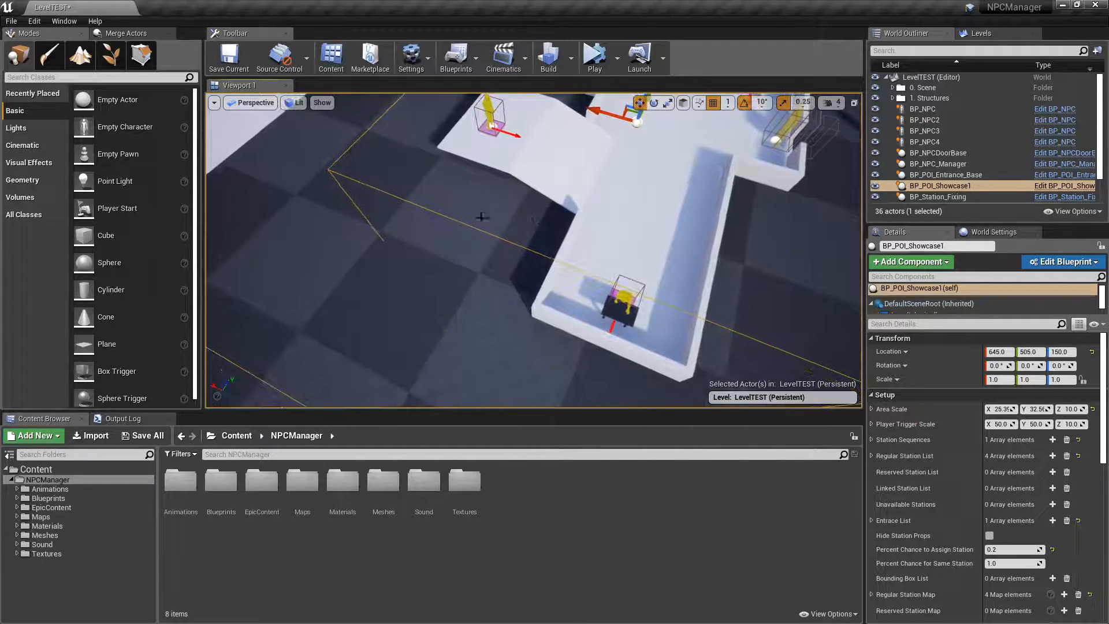
{"action": "scroll", "coordinate": [482, 223], "scroll_direction": "down", "scroll_amount": 4}
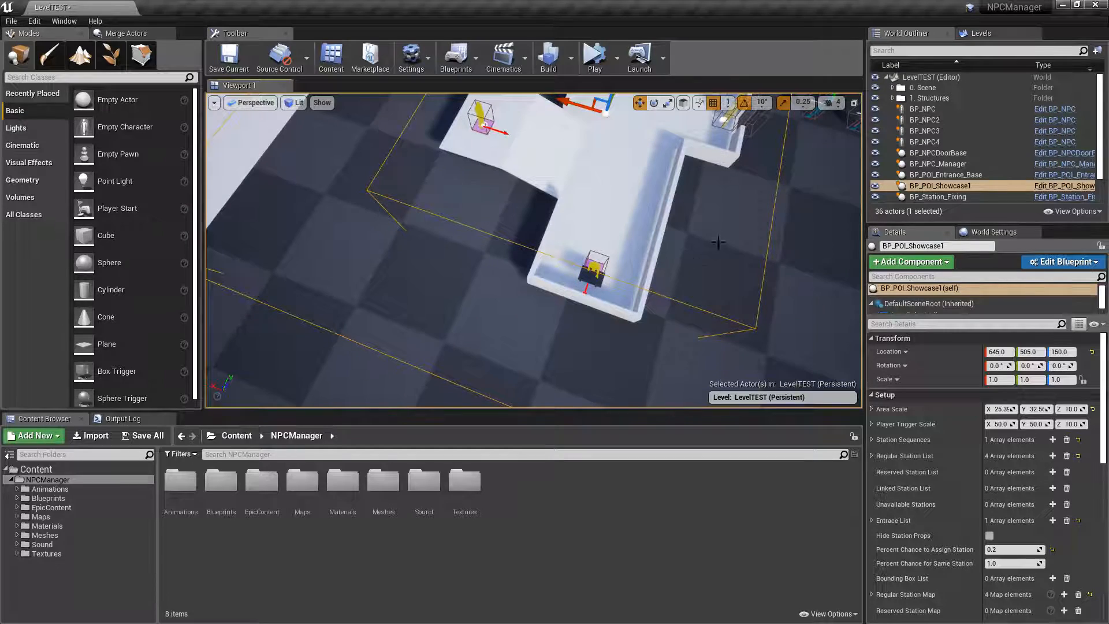
{"action": "key", "text": "f"}
{"action": "right_click_drag", "start_coordinate": [694, 239], "coordinate": [569, 217]}
{"action": "key", "text": "d"}
{"action": "key", "text": "w"}
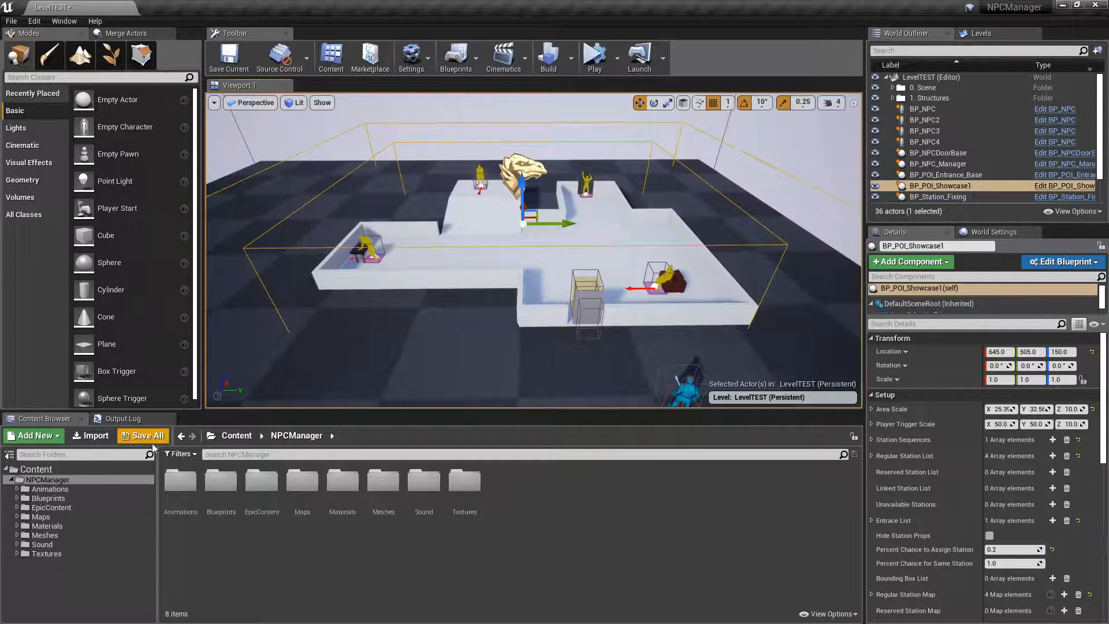
Place a BP_NPC_BoundingBox from the Blueprints Navigation folder into the level near the work table room
{"action": "left_click", "coordinate": [46, 498]}
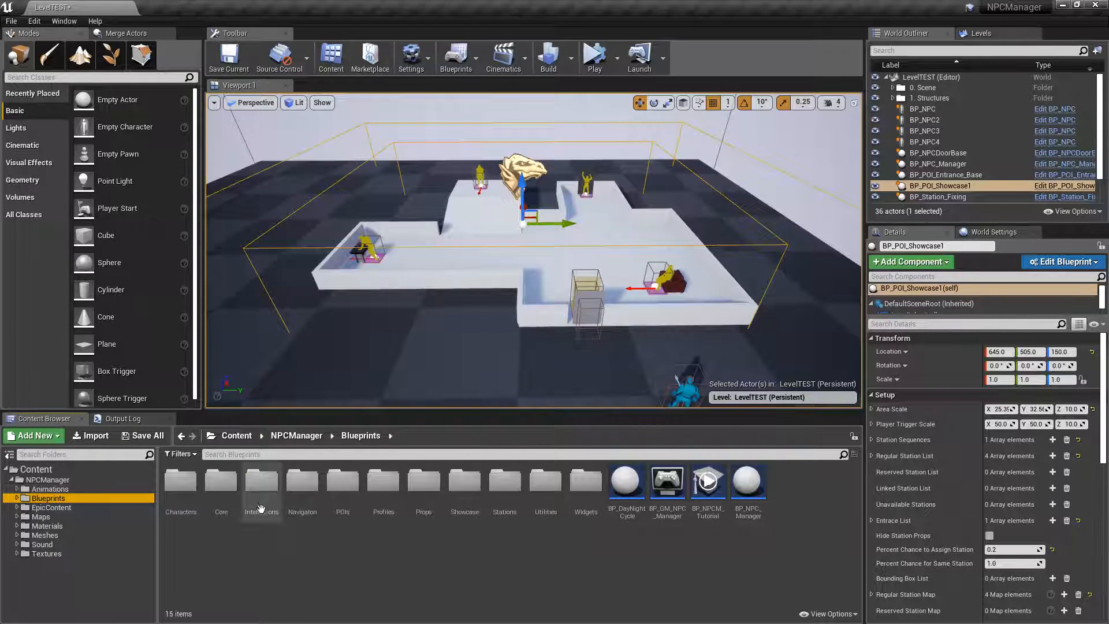
{"action": "double_click", "coordinate": [302, 481]}
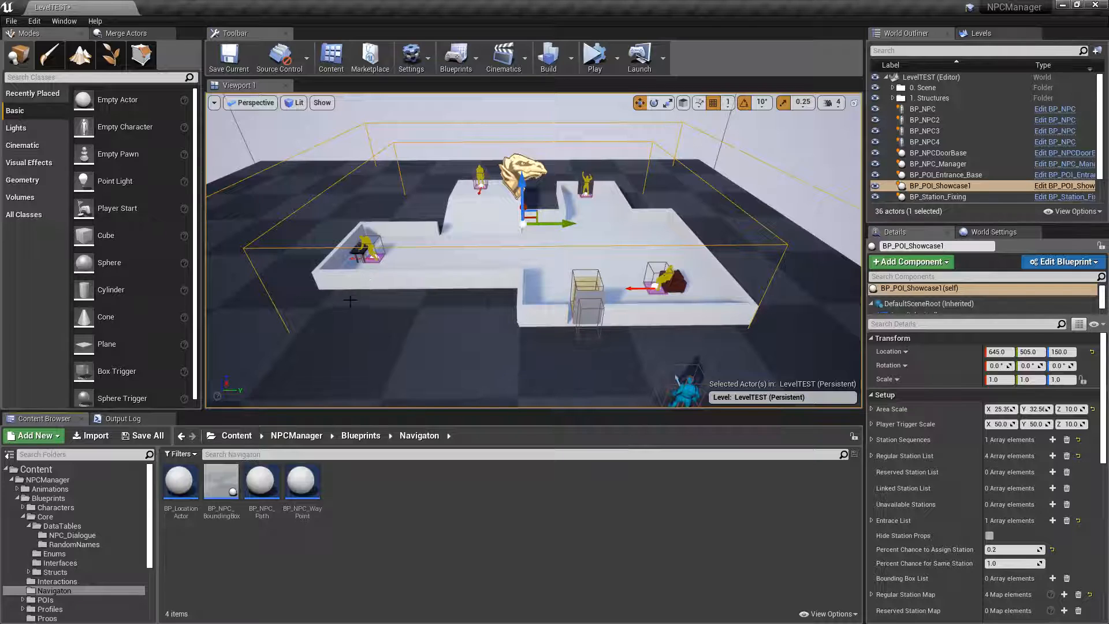
{"action": "left_click", "coordinate": [213, 488]}
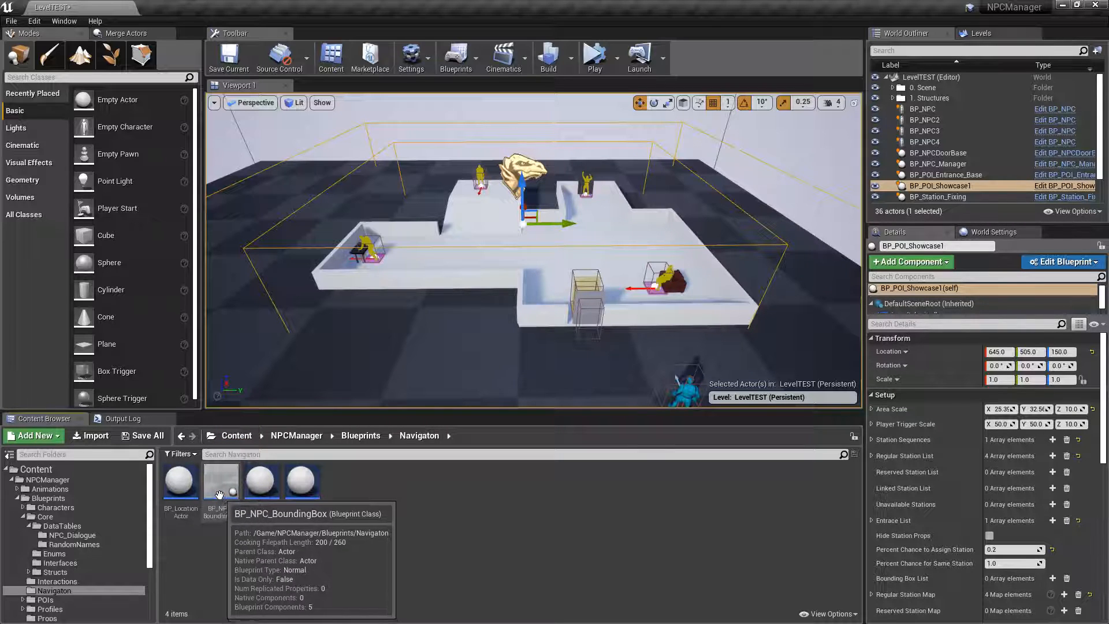
{"action": "left_click_drag", "start_coordinate": [213, 488], "coordinate": [396, 260]}
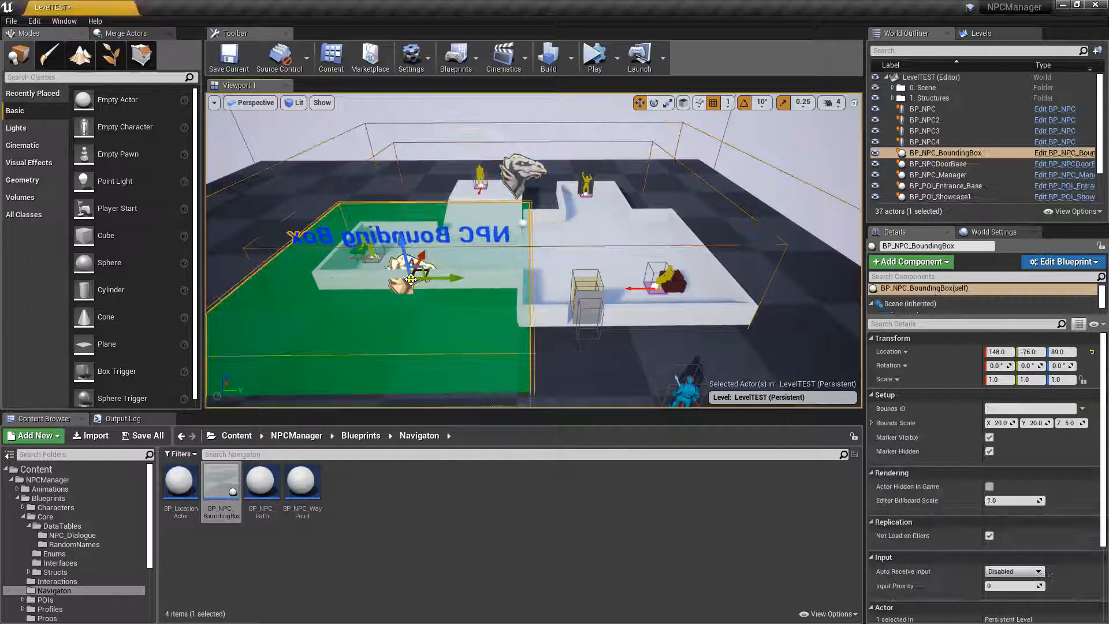
{"action": "mouse_move", "coordinate": [398, 260]}
{"action": "right_mouse_down"}
{"action": "mouse_move", "coordinate": [399, 237]}
{"action": "mouse_move", "coordinate": [398, 266]}
{"action": "right_mouse_up"}
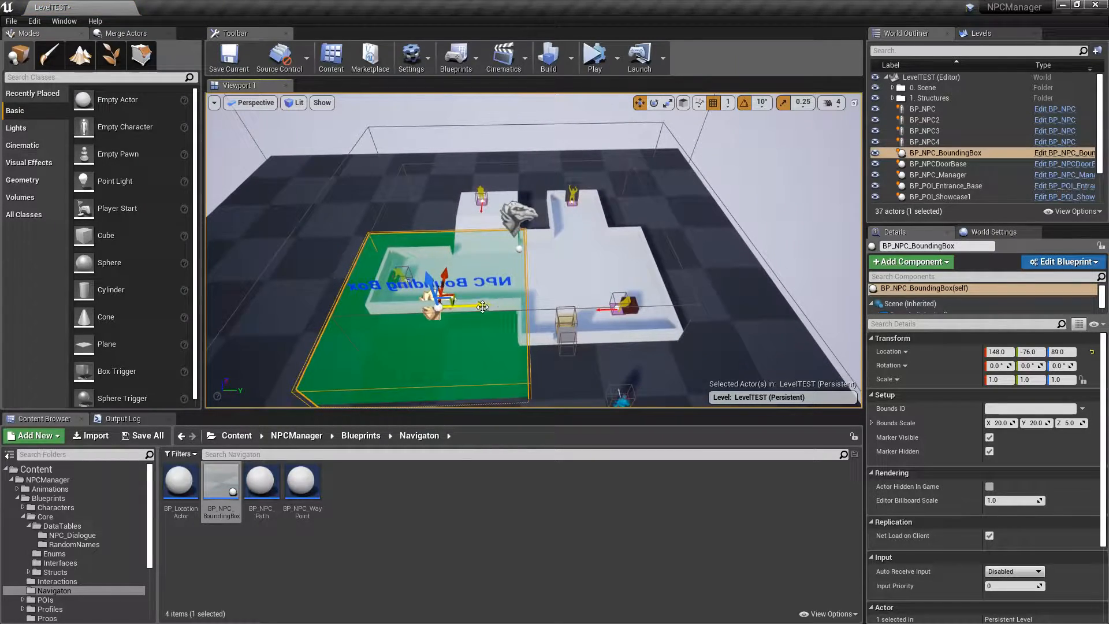
Move the bounding box over the large couch room and set its Bounds Scale to about X 14.4 and Y 15.7
{"action": "left_click_drag", "start_coordinate": [477, 303], "coordinate": [628, 302]}
{"action": "right_click_drag", "start_coordinate": [641, 278], "coordinate": [462, 311]}
{"action": "left_click_drag", "start_coordinate": [517, 230], "coordinate": [556, 232]}
{"action": "right_click_drag", "start_coordinate": [556, 232], "coordinate": [719, 251]}
{"action": "left_click_drag", "start_coordinate": [556, 232], "coordinate": [571, 232]}
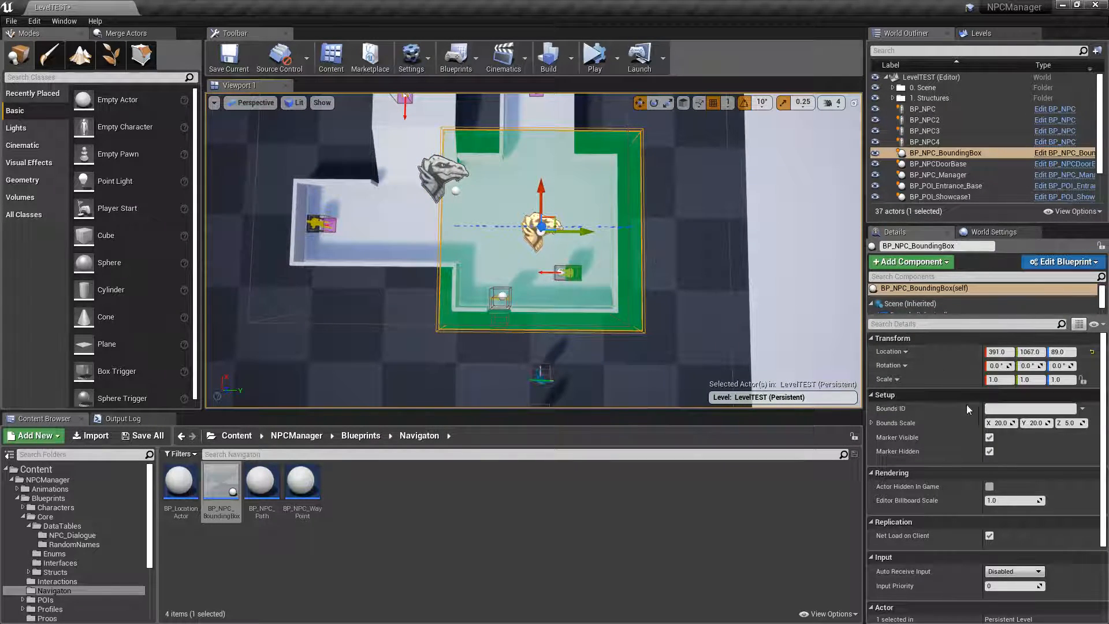
{"action": "left_click_drag", "start_coordinate": [1003, 423], "coordinate": [976, 423]}
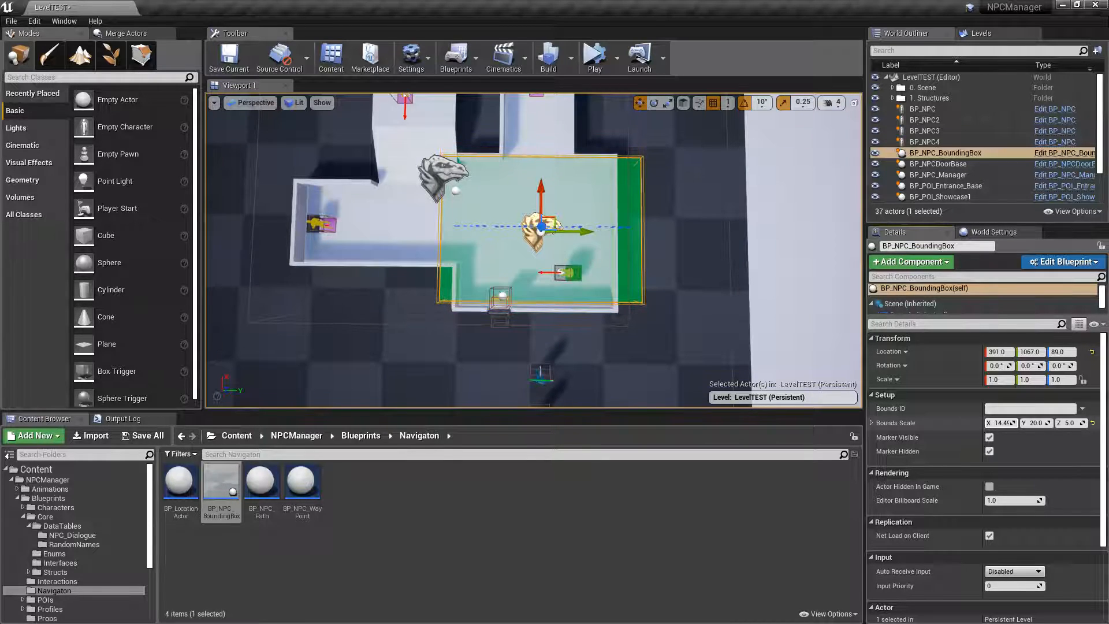
{"action": "left_click_drag", "start_coordinate": [540, 184], "coordinate": [540, 191]}
{"action": "left_click_drag", "start_coordinate": [1028, 426], "coordinate": [1016, 426]}
Duplicate the bounding box over the work table room and fit its Bounds Scale to about X 8.9 and Y 16.6
{"action": "left_click_drag", "start_coordinate": [578, 242], "coordinate": [421, 236]}
{"action": "right_click_drag", "start_coordinate": [430, 258], "coordinate": [618, 258]}
{"action": "left_click_drag", "start_coordinate": [1002, 423], "coordinate": [1022, 423]}
{"action": "left_click_drag", "start_coordinate": [1000, 423], "coordinate": [996, 423]}
{"action": "right_click_drag", "start_coordinate": [722, 260], "coordinate": [722, 231]}
{"action": "mouse_move", "coordinate": [536, 300]}
{"action": "left_mouse_down"}
{"action": "mouse_move", "coordinate": [505, 301]}
{"action": "mouse_move", "coordinate": [519, 303]}
{"action": "left_mouse_up"}
{"action": "right_click_drag", "start_coordinate": [519, 302], "coordinate": [311, 286]}
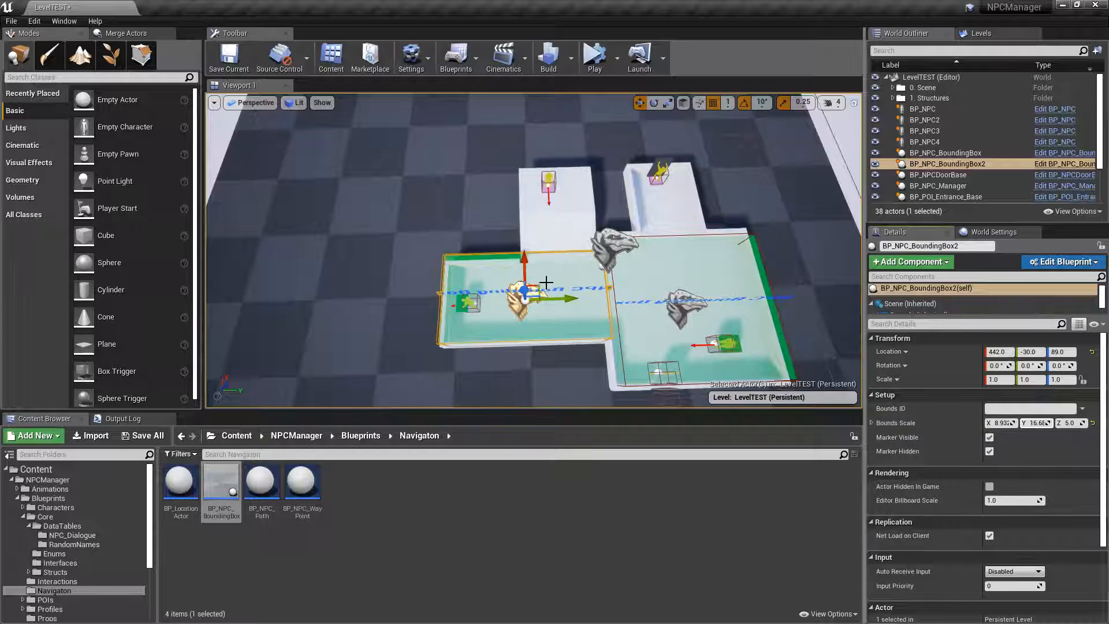
Duplicate the couch room's bounding box onto the small walled room behind it, with Bounds Scale about X 9.4 and Y 8.4
{"action": "right_click_drag", "start_coordinate": [571, 300], "coordinate": [594, 354]}
{"action": "left_click_drag", "start_coordinate": [503, 139], "coordinate": [681, 269], "text": "alt"}
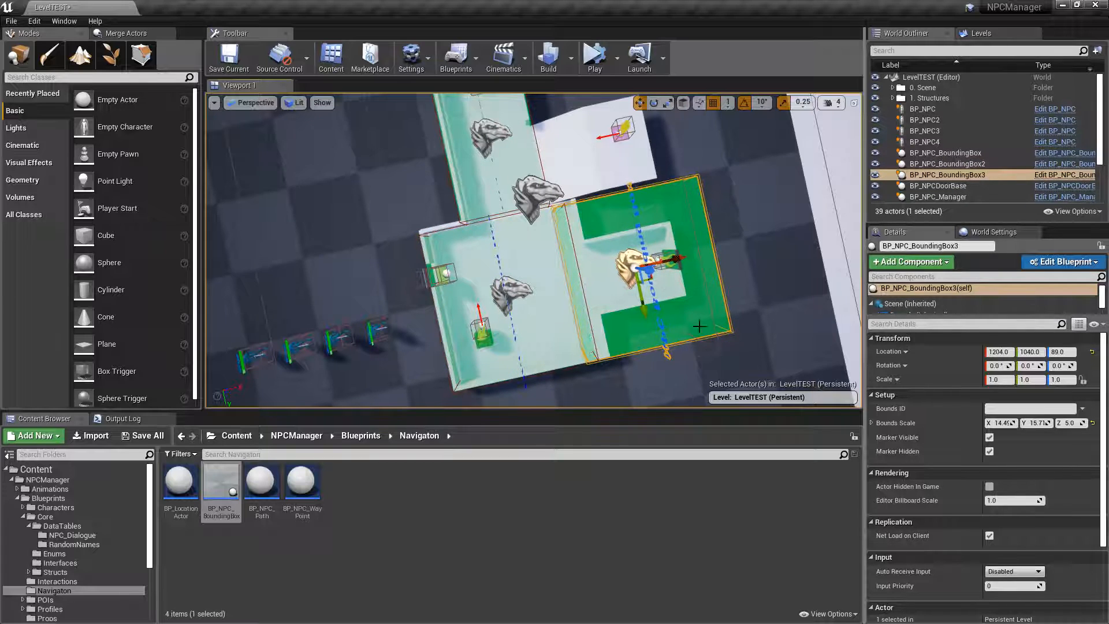
{"action": "left_click_drag", "start_coordinate": [1004, 422], "coordinate": [1002, 423]}
{"action": "right_click_drag", "start_coordinate": [774, 289], "coordinate": [729, 286]}
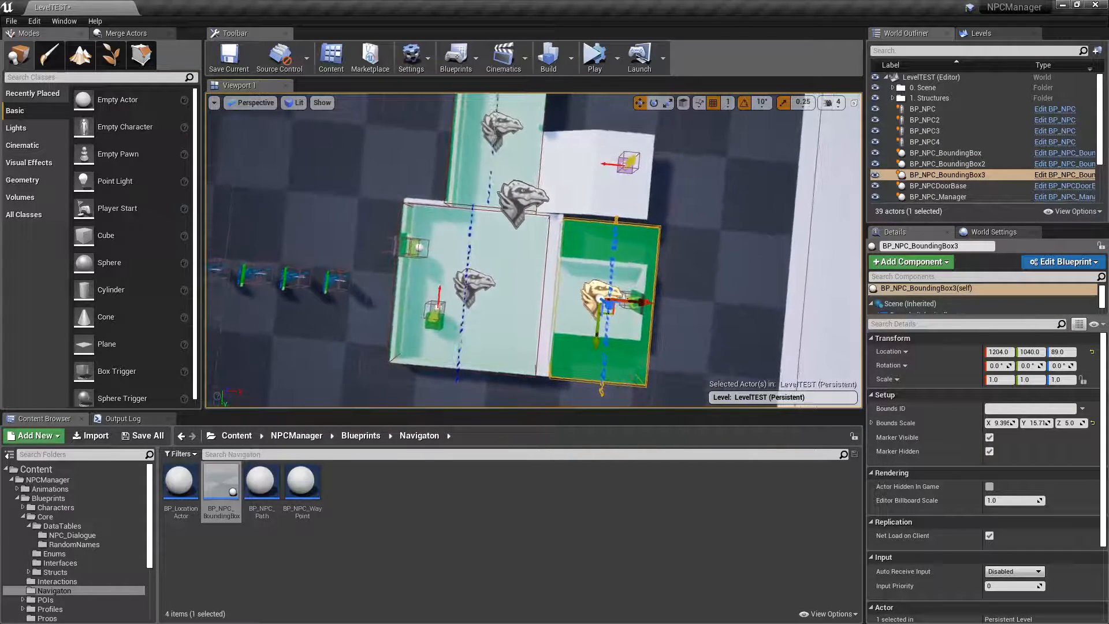
{"action": "left_click_drag", "start_coordinate": [1036, 423], "coordinate": [1027, 423]}
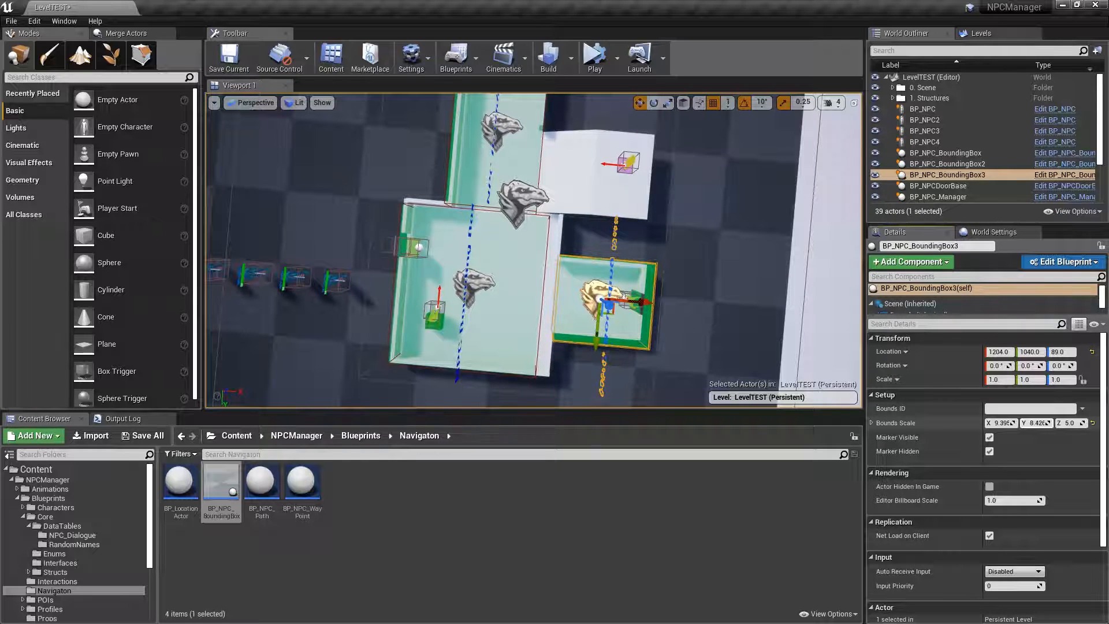
Duplicate the small room's bounding box onto the ramp area and raise the copy to about Z 260
{"action": "right_click_drag", "start_coordinate": [629, 304], "coordinate": [832, 283]}
{"action": "left_click_drag", "start_coordinate": [726, 195], "coordinate": [659, 193], "text": "alt"}
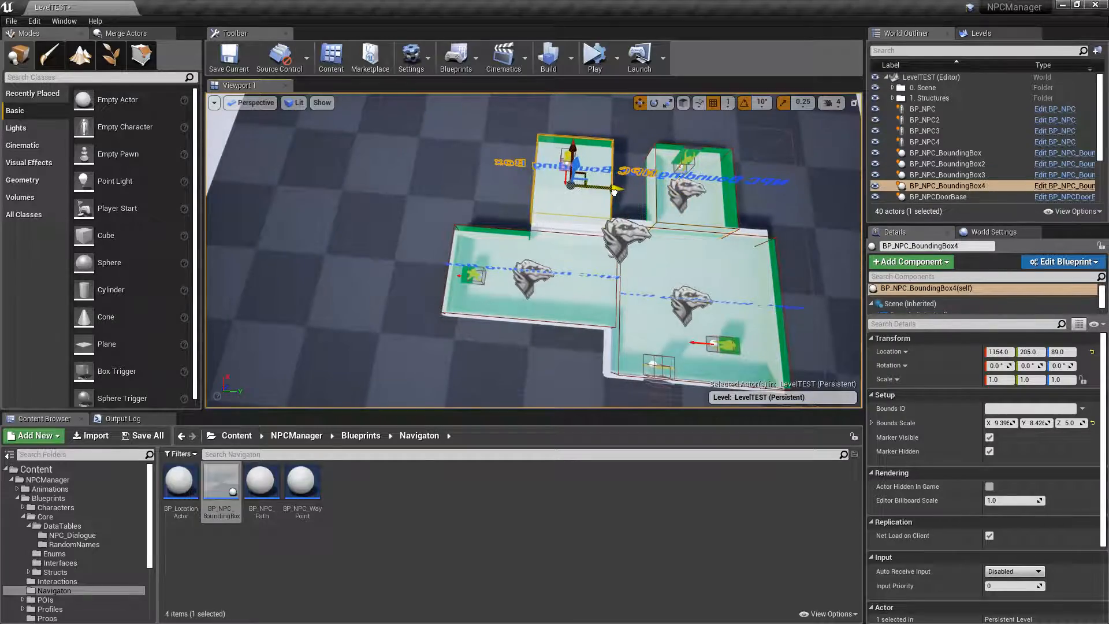
{"action": "left_click", "coordinate": [479, 193]}
{"action": "right_click_drag", "start_coordinate": [479, 194], "coordinate": [670, 133]}
{"action": "right_click_drag", "start_coordinate": [531, 303], "coordinate": [517, 302]}
{"action": "left_click", "coordinate": [575, 292]}
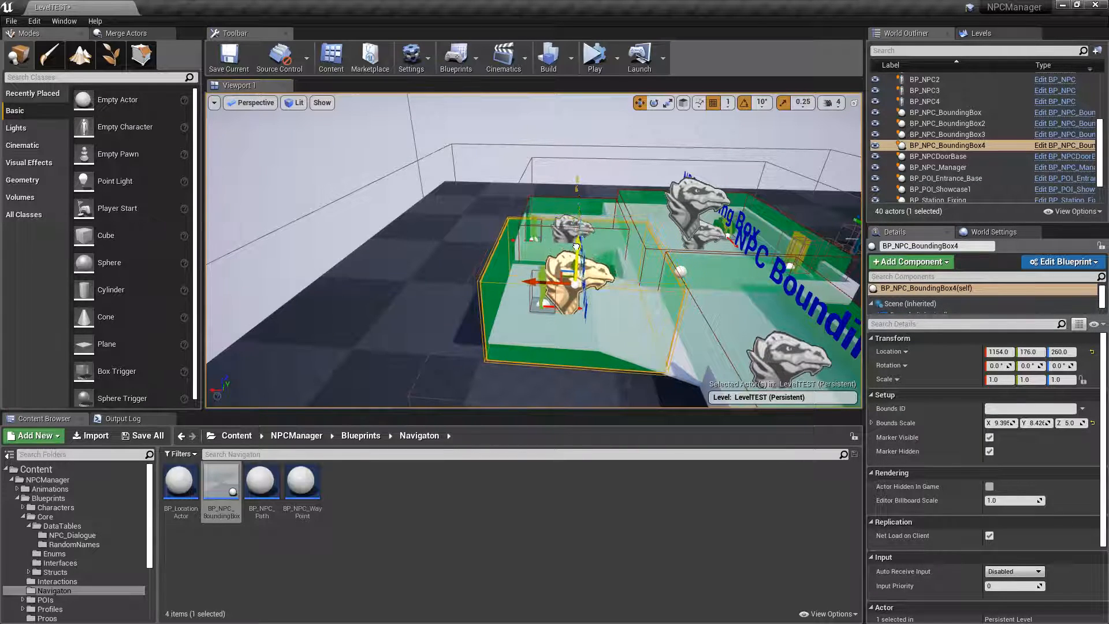
Deselect everything and compare the building's layout with the bounding boxes, toggling the editor markers off and on
{"action": "right_click_drag", "start_coordinate": [654, 256], "coordinate": [629, 289]}
{"action": "key", "text": "Escape"}
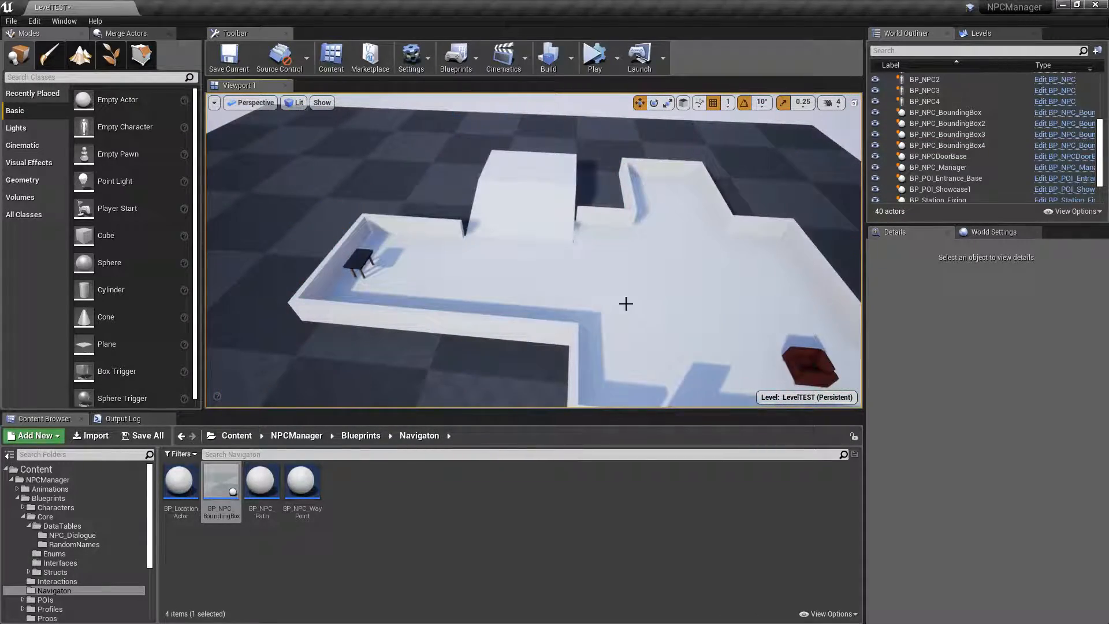
{"action": "right_click_drag", "start_coordinate": [626, 303], "coordinate": [653, 292]}
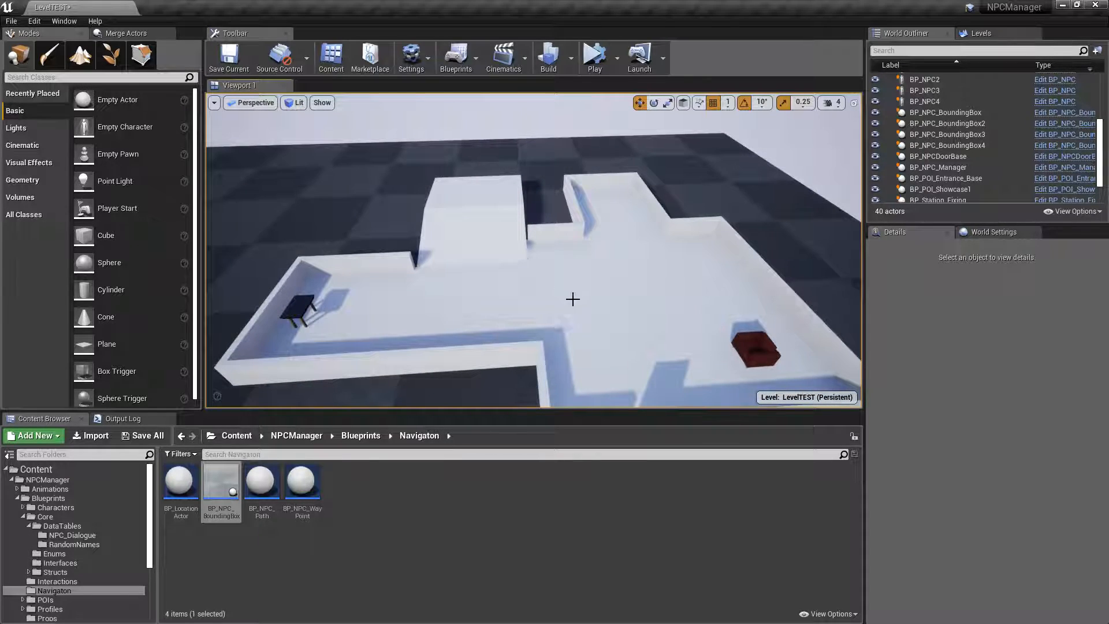
{"action": "key", "text": "g"}
{"action": "right_click_drag", "start_coordinate": [413, 313], "coordinate": [611, 245]}
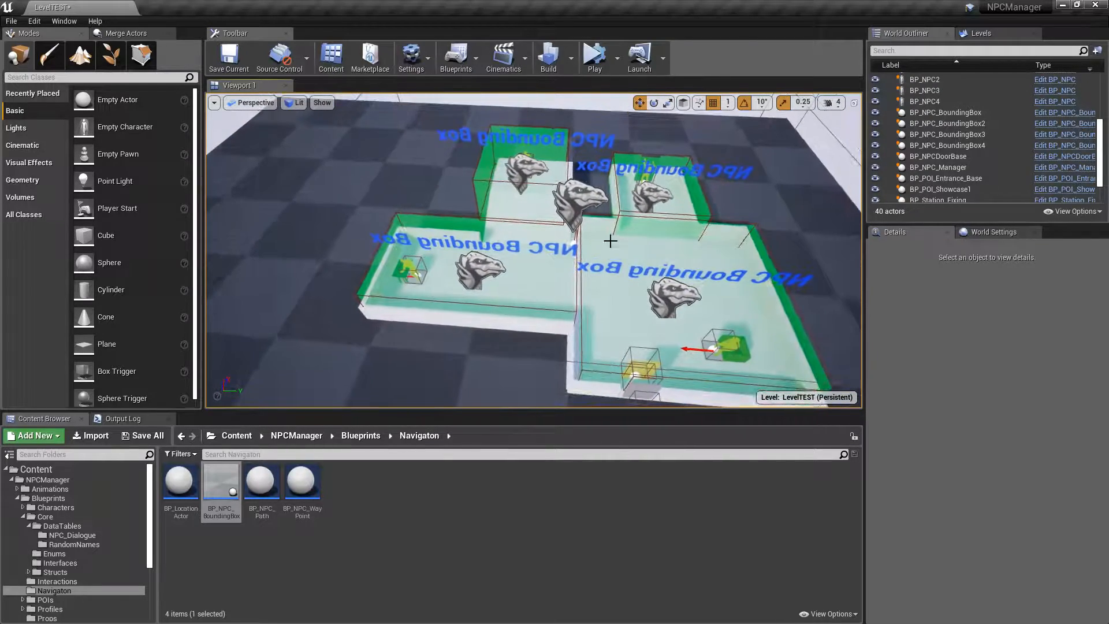
Select BP_POI_Showcase1 and add four entries to its Bounding Box List
{"action": "left_click", "coordinate": [578, 199]}
{"action": "right_click_drag", "start_coordinate": [578, 200], "coordinate": [563, 198]}
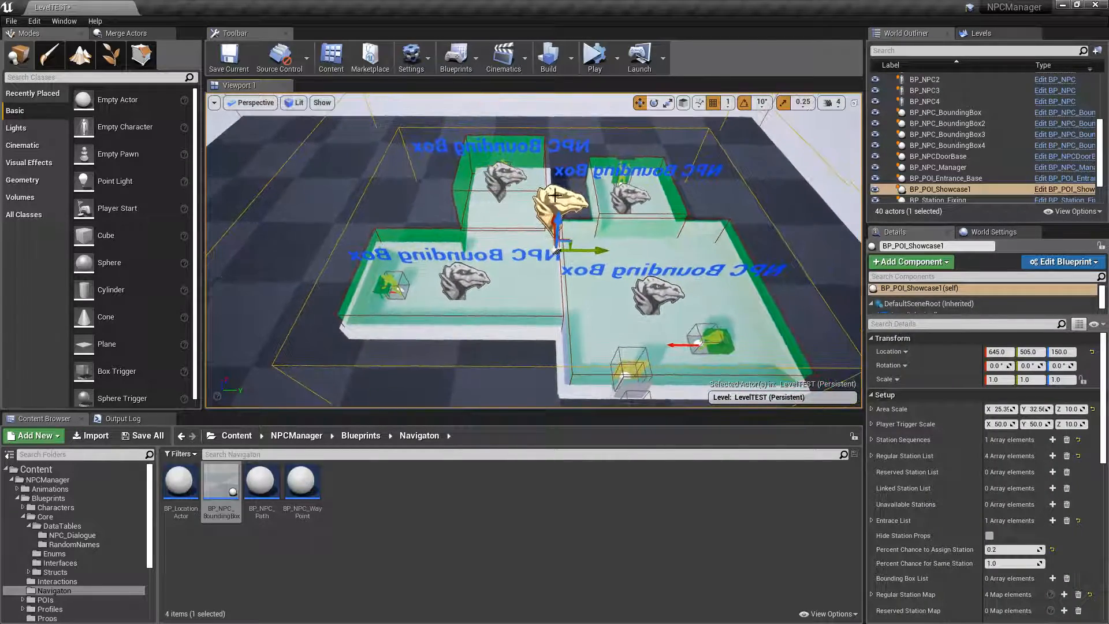
{"action": "scroll", "coordinate": [981, 404], "scroll_direction": "down", "scroll_amount": 2}
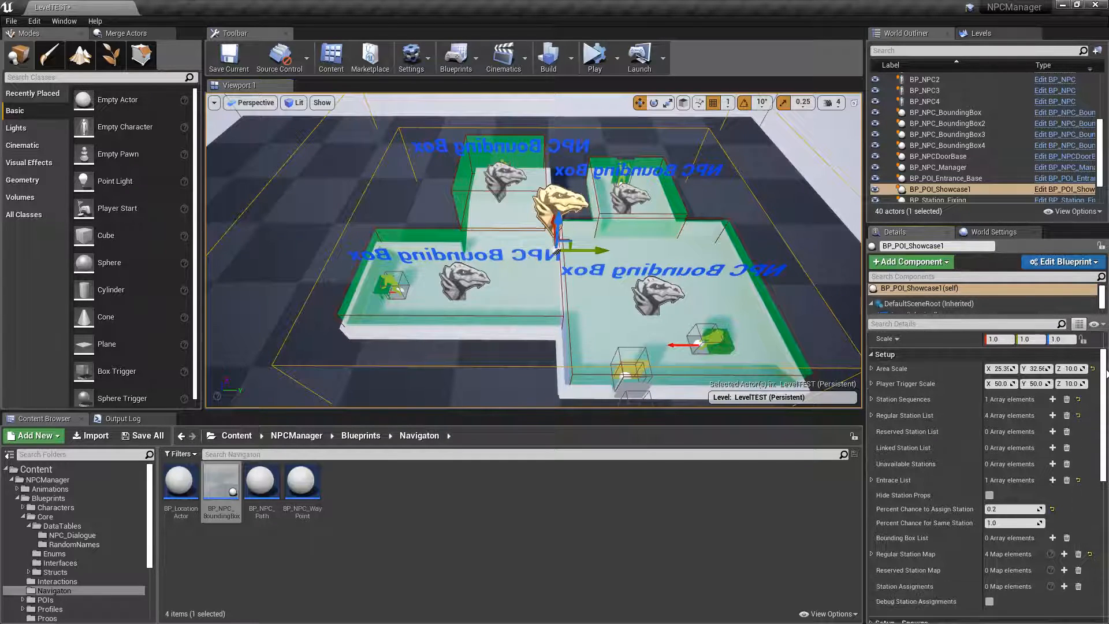
{"action": "scroll", "coordinate": [888, 435], "scroll_direction": "down", "scroll_amount": 3}
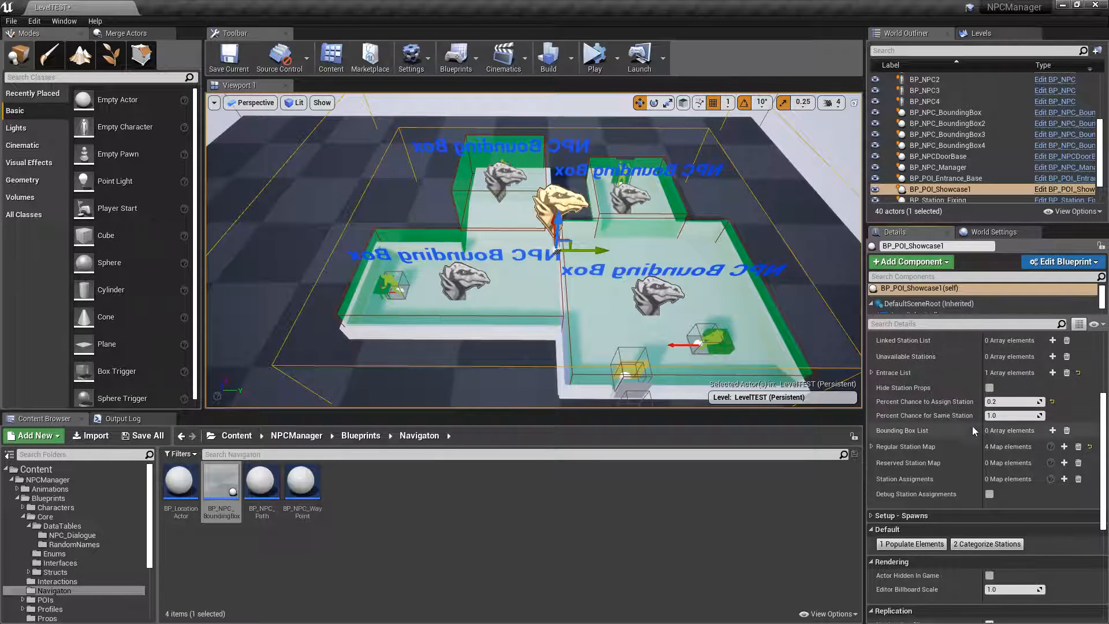
{"action": "left_click", "coordinate": [1052, 430]}
{"action": "left_click", "coordinate": [1051, 430]}
{"action": "left_click", "coordinate": [1052, 430]}
{"action": "left_click", "coordinate": [1052, 430]}
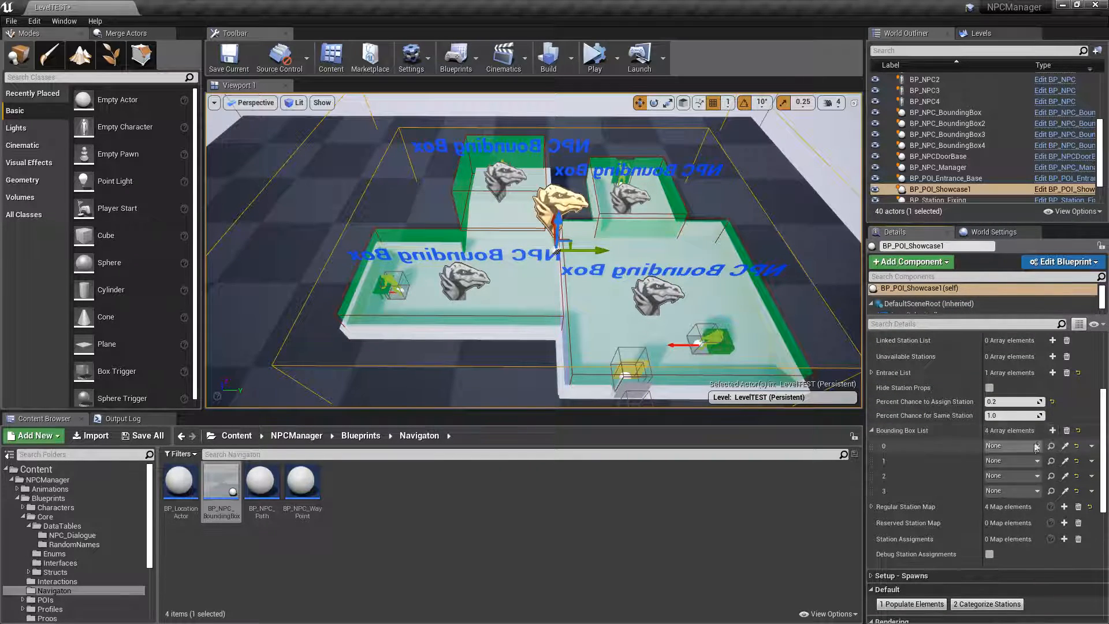
Assign BP_NPC_BoundingBox, BoundingBox2, BoundingBox3 and BoundingBox4 to Bounding Box List entries 0 to 3, and save all changes
{"action": "left_click", "coordinate": [1018, 446]}
{"action": "left_click", "coordinate": [993, 309]}
{"action": "left_click", "coordinate": [1013, 462]}
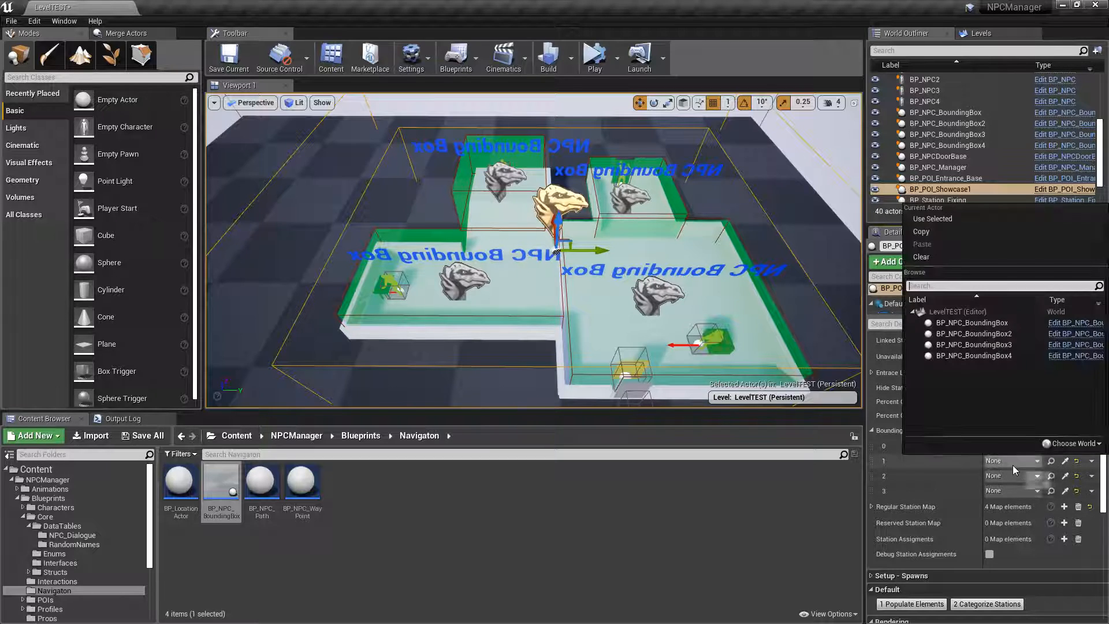
{"action": "left_click", "coordinate": [993, 335]}
{"action": "left_click", "coordinate": [1015, 476]}
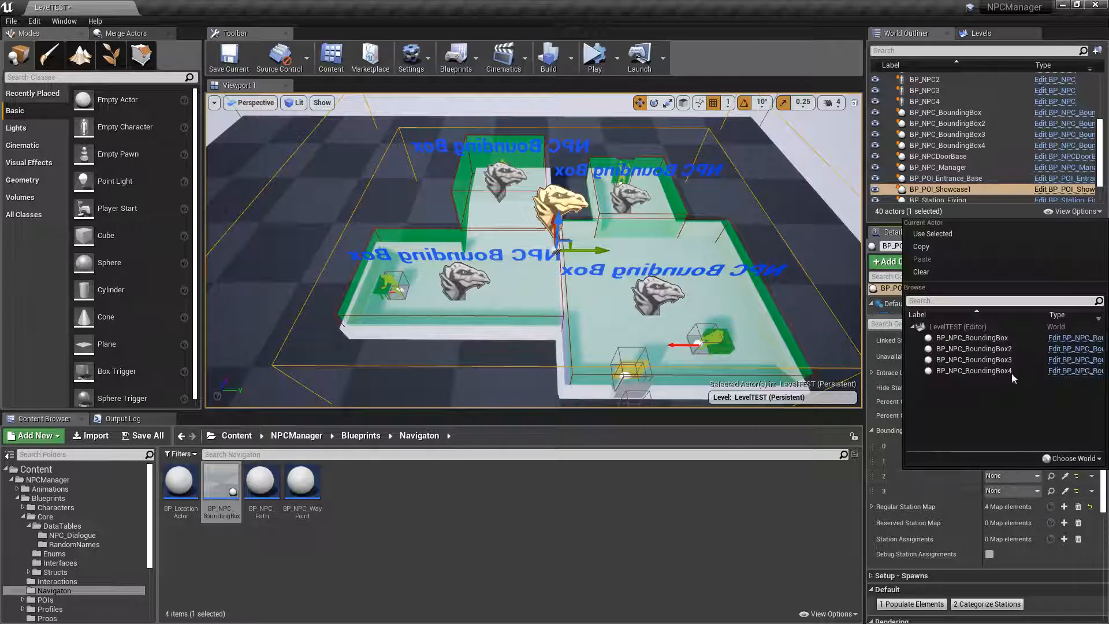
{"action": "left_click", "coordinate": [1009, 361]}
{"action": "left_click", "coordinate": [1016, 491]}
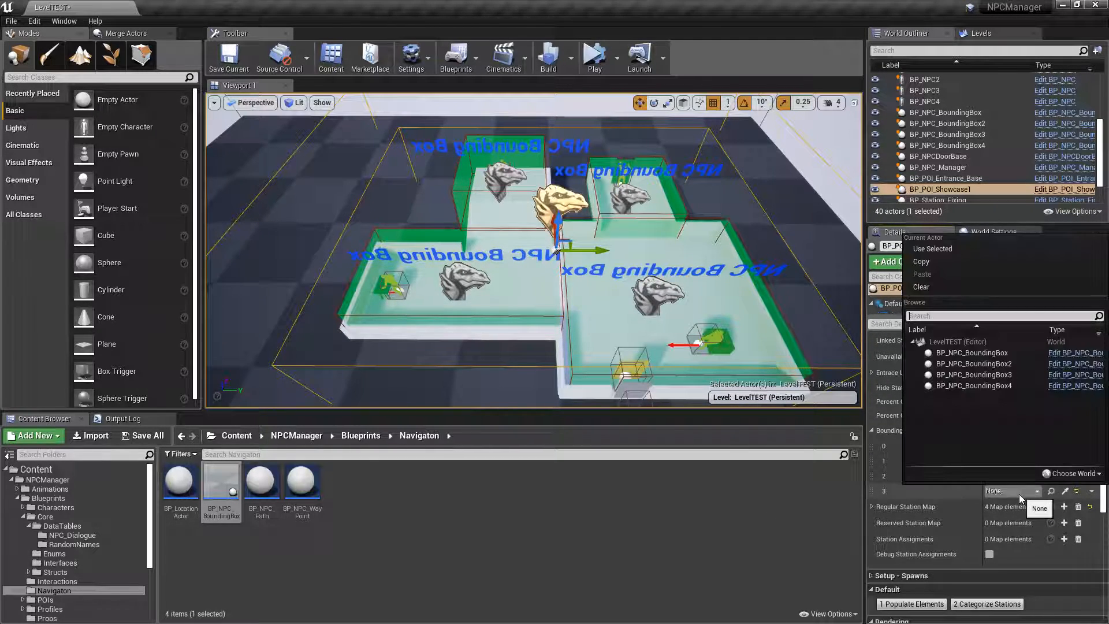
{"action": "left_click", "coordinate": [1011, 385]}
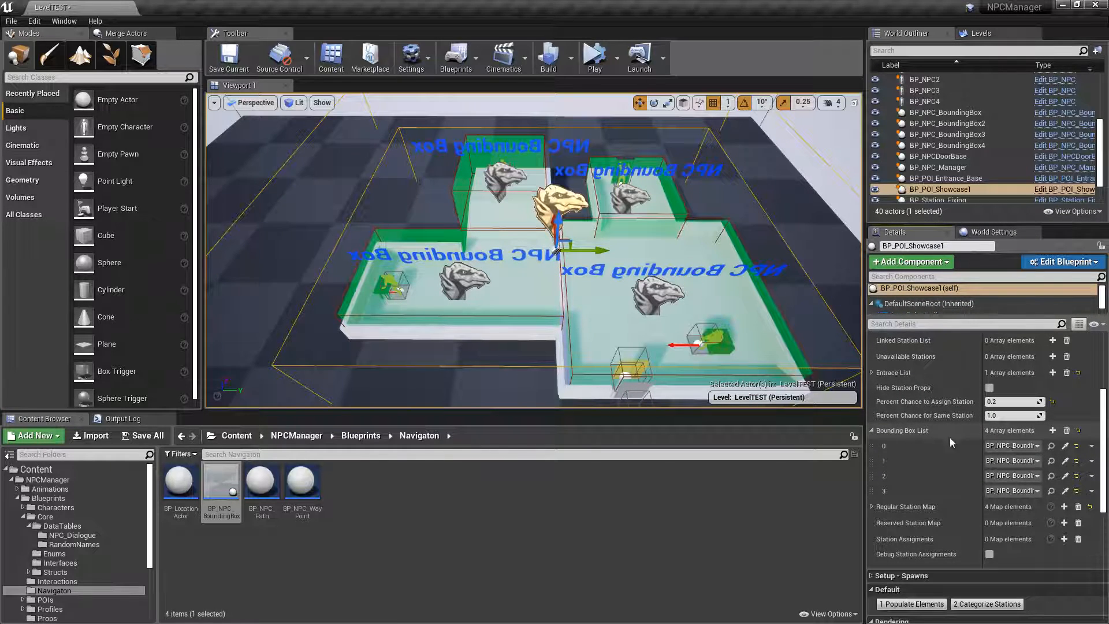
{"action": "left_click", "coordinate": [871, 431]}
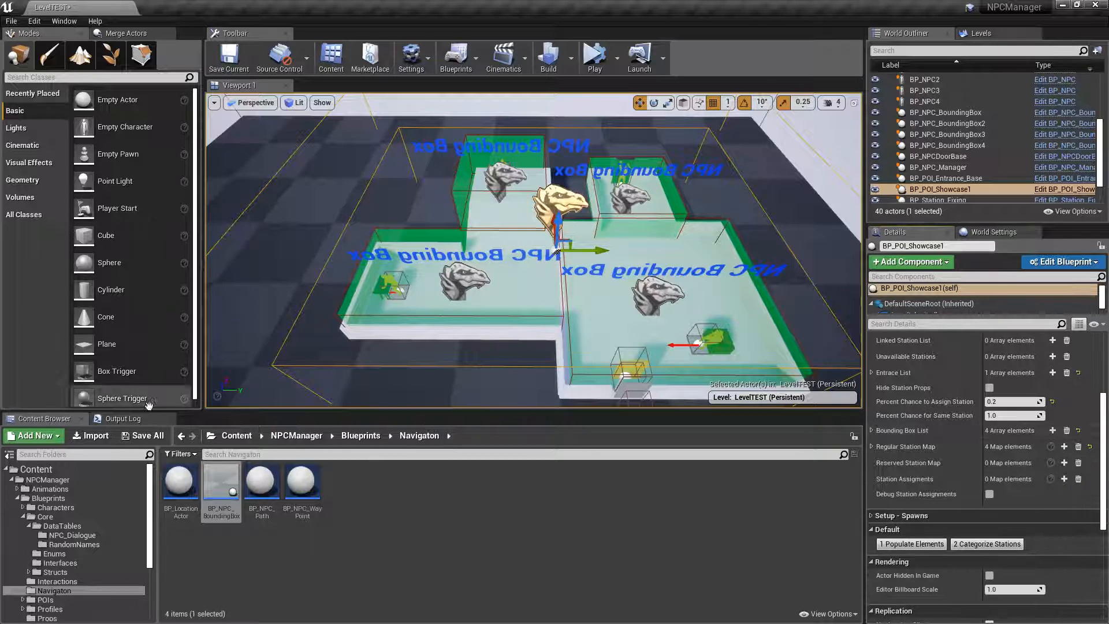
{"action": "left_click", "coordinate": [143, 435]}
{"action": "left_click", "coordinate": [650, 422]}
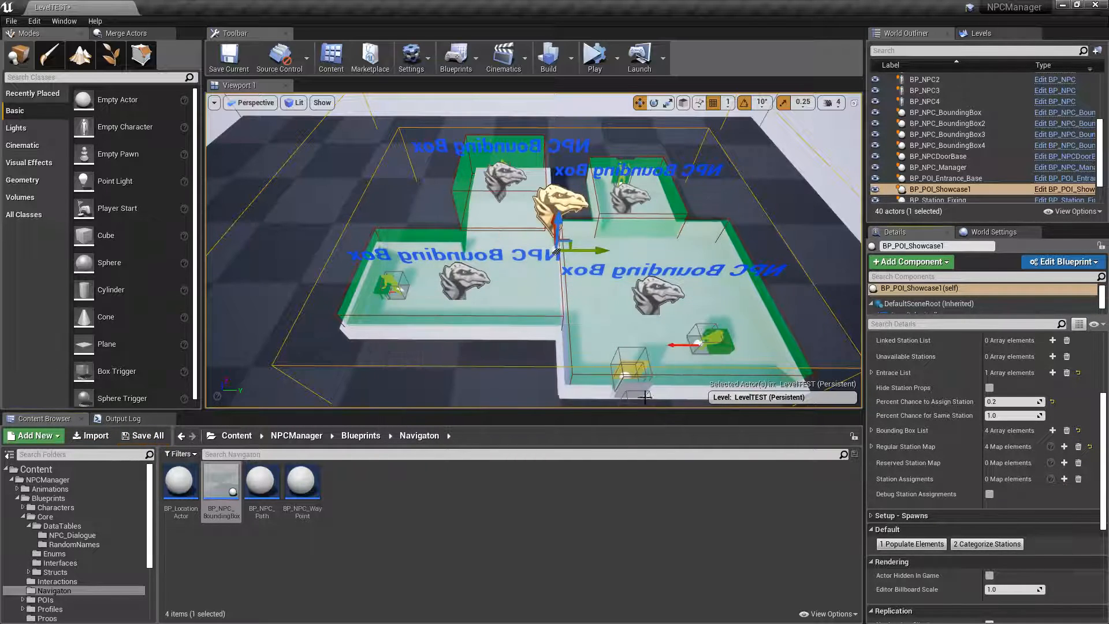
Delete BP_NPC2, BP_NPC3 and BP_NPC4 from the level, and select BP_NPC
{"action": "right_click_drag", "start_coordinate": [534, 251], "coordinate": [641, 210]}
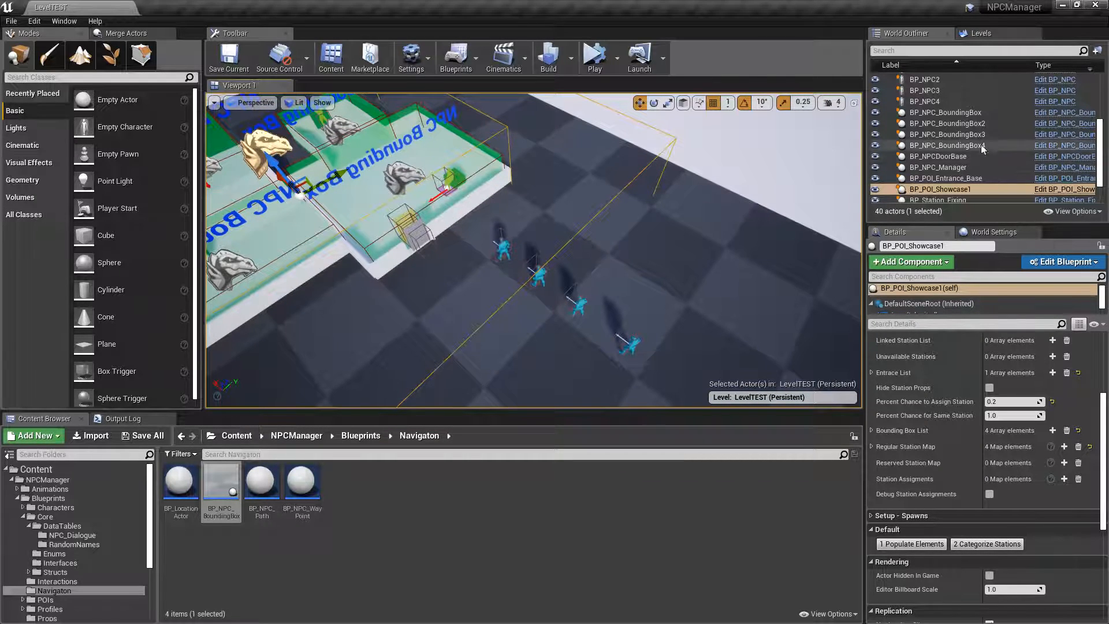
{"action": "left_click", "coordinate": [947, 145]}
{"action": "left_click", "coordinate": [633, 338]}
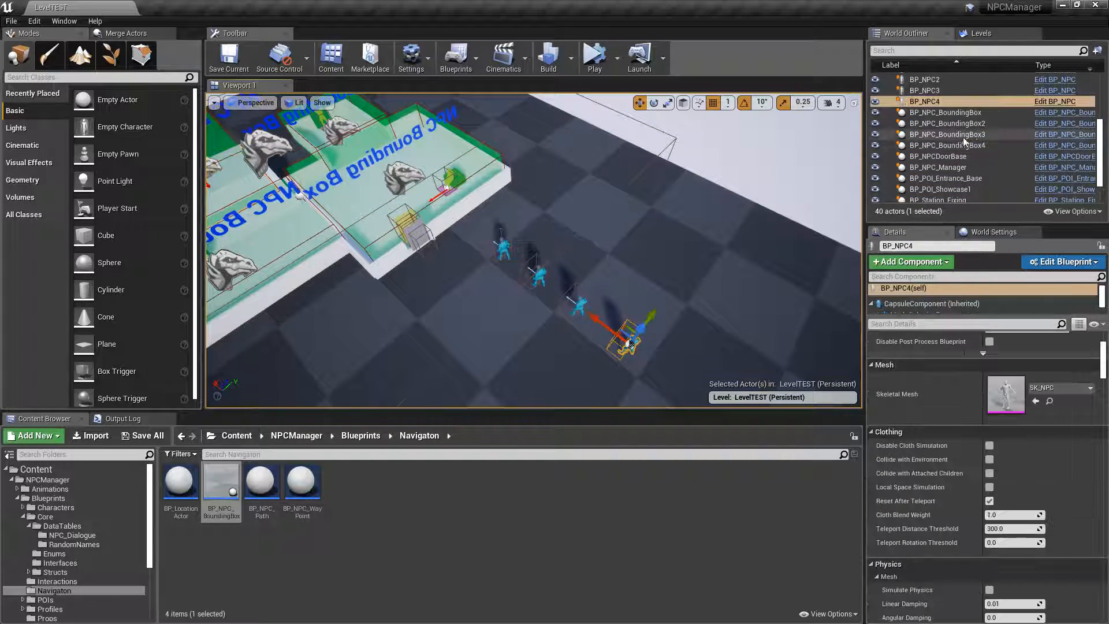
{"action": "scroll", "coordinate": [972, 143], "scroll_direction": "up", "scroll_amount": 3}
{"action": "left_click", "coordinate": [940, 153], "text": "shift"}
{"action": "key", "text": "Delete"}
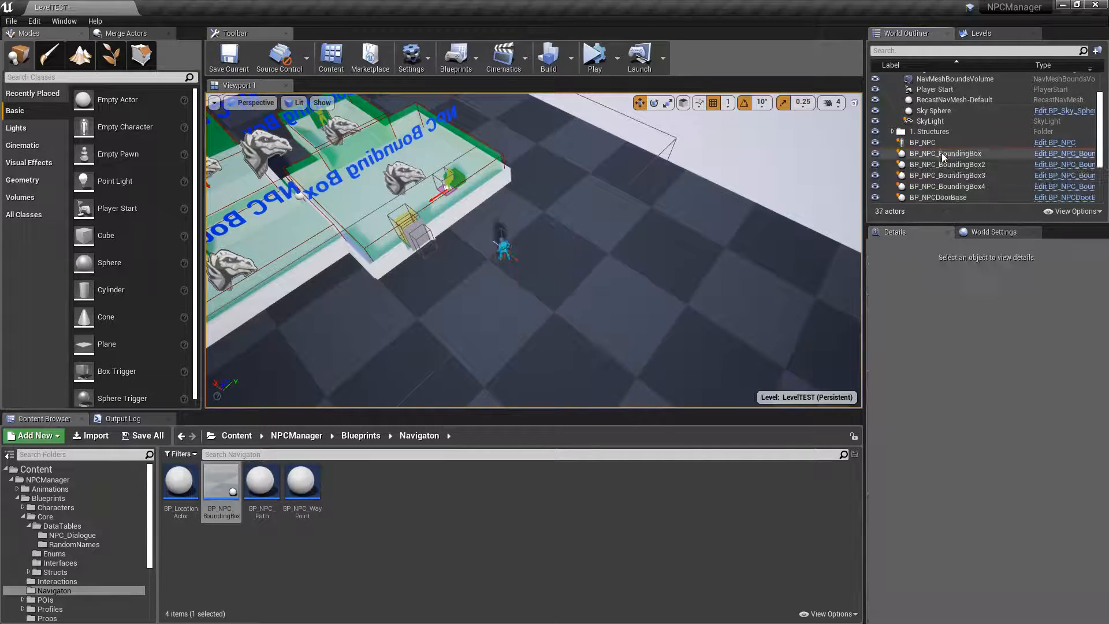
{"action": "left_click", "coordinate": [503, 246]}
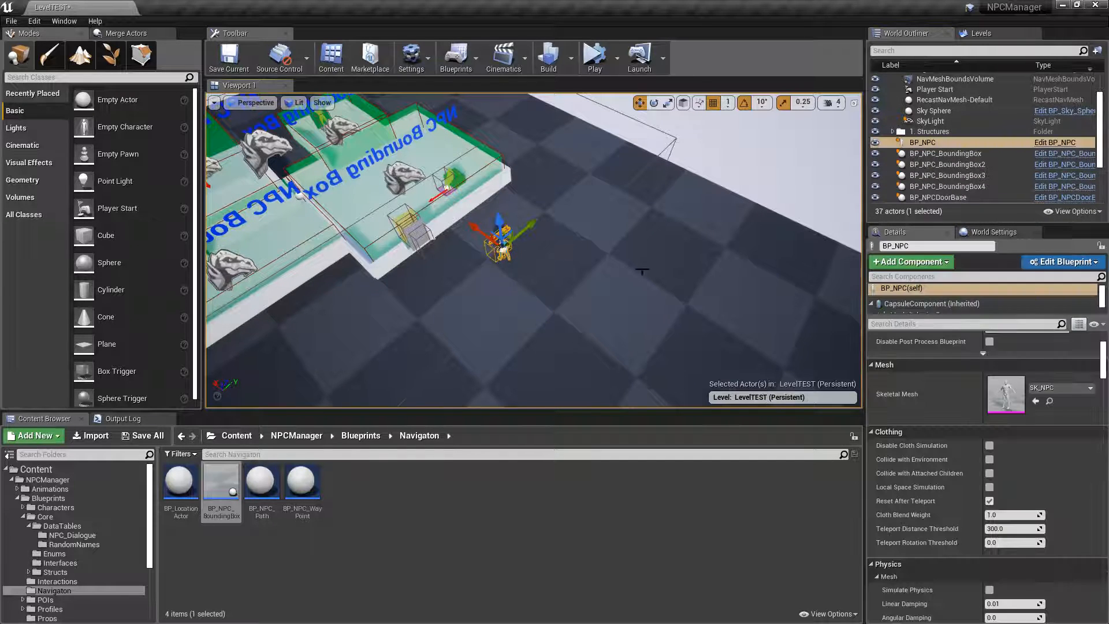
Turn off Debug Routine on BP_NPC's Comp_NPC_Controller component and collapse its debug options
{"action": "left_click_drag", "start_coordinate": [929, 313], "coordinate": [929, 376]}
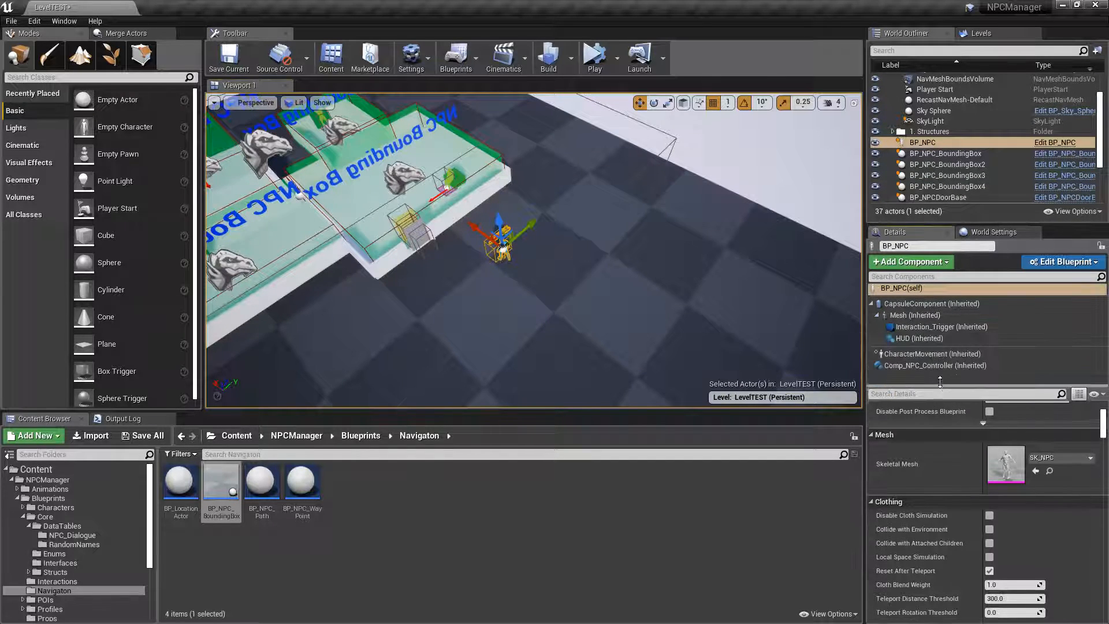
{"action": "left_click", "coordinate": [929, 365]}
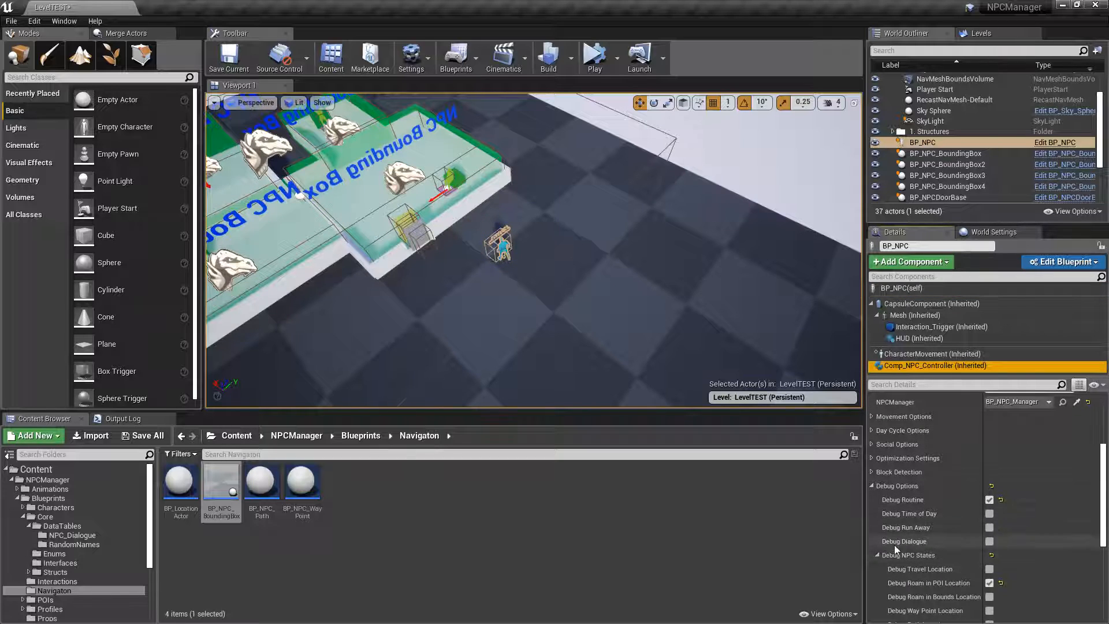
{"action": "left_click", "coordinate": [990, 500]}
{"action": "scroll", "coordinate": [1101, 494], "scroll_direction": "down", "scroll_amount": 3}
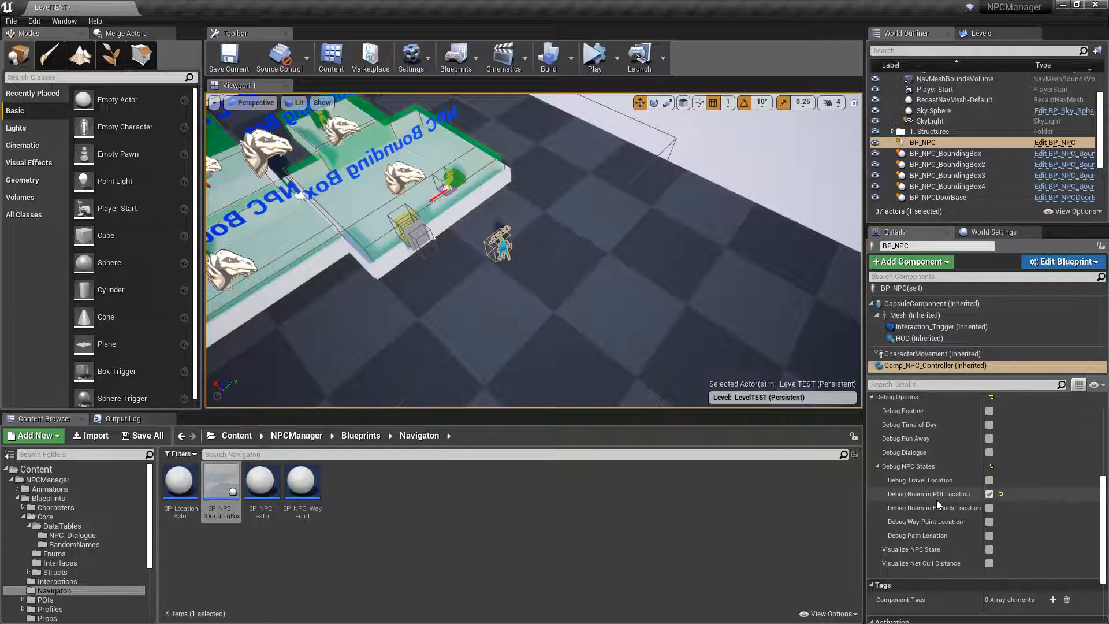
{"action": "left_click", "coordinate": [878, 466]}
{"action": "left_click", "coordinate": [871, 397]}
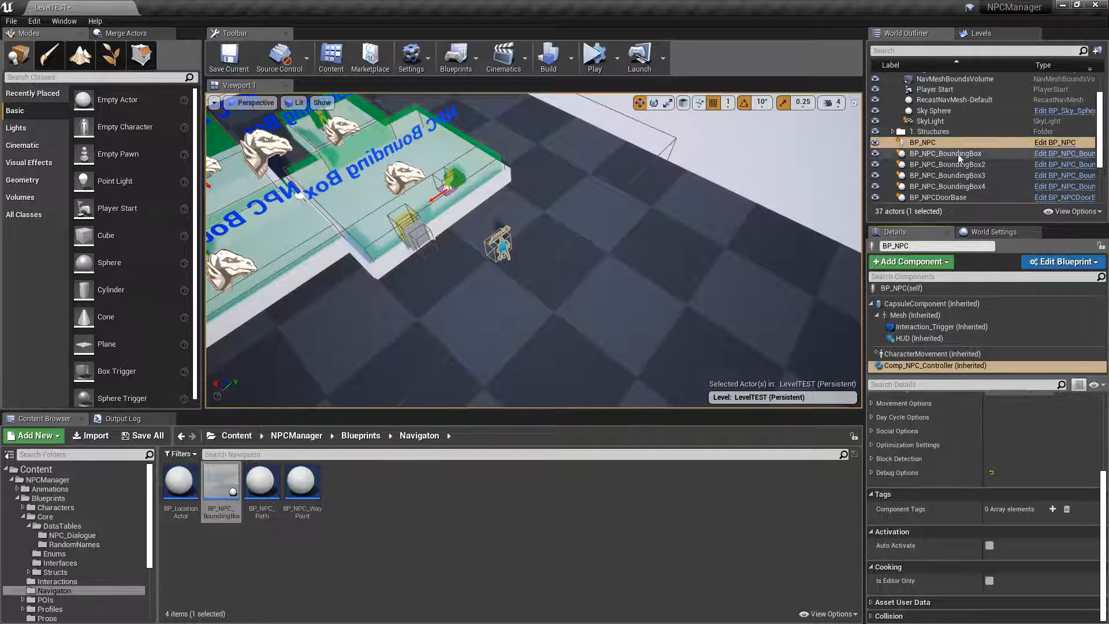
Duplicate BP_NPC six times and spread the copies across the floor outside the building's entrance
{"action": "left_click", "coordinate": [922, 142]}
{"action": "left_click_drag", "start_coordinate": [469, 224], "coordinate": [584, 300], "text": "alt"}
{"action": "left_click_drag", "start_coordinate": [617, 334], "coordinate": [510, 181], "text": "alt"}
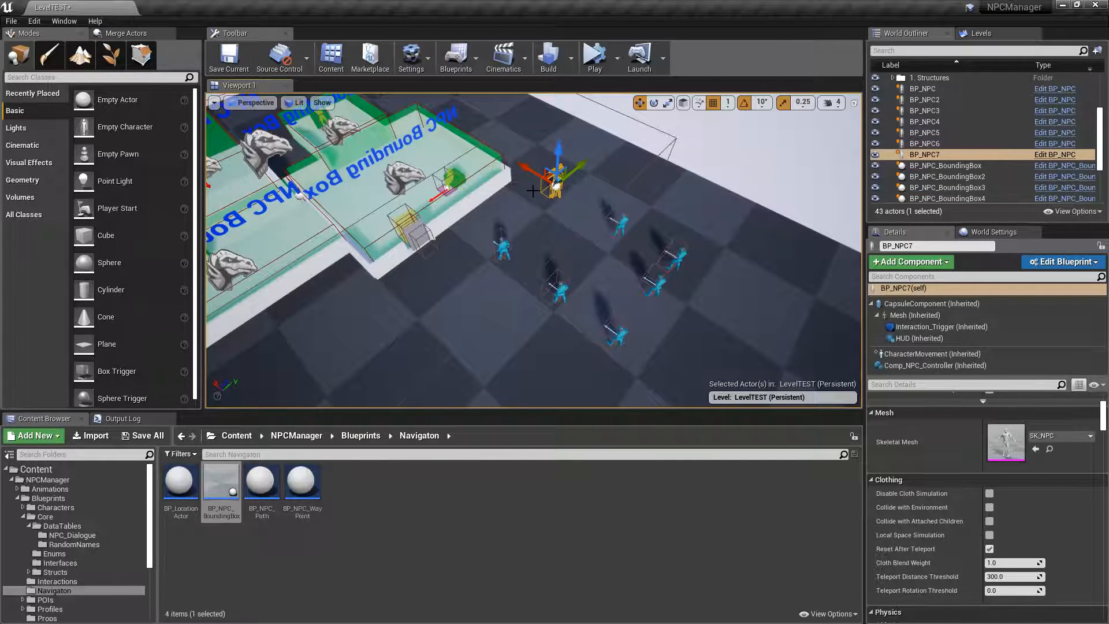
Set Percent Chance to Assign Station to 0.1 on BP_POI_Showcase1 and save the LevelTEST map
{"action": "left_click", "coordinate": [394, 174]}
{"action": "key", "text": "f"}
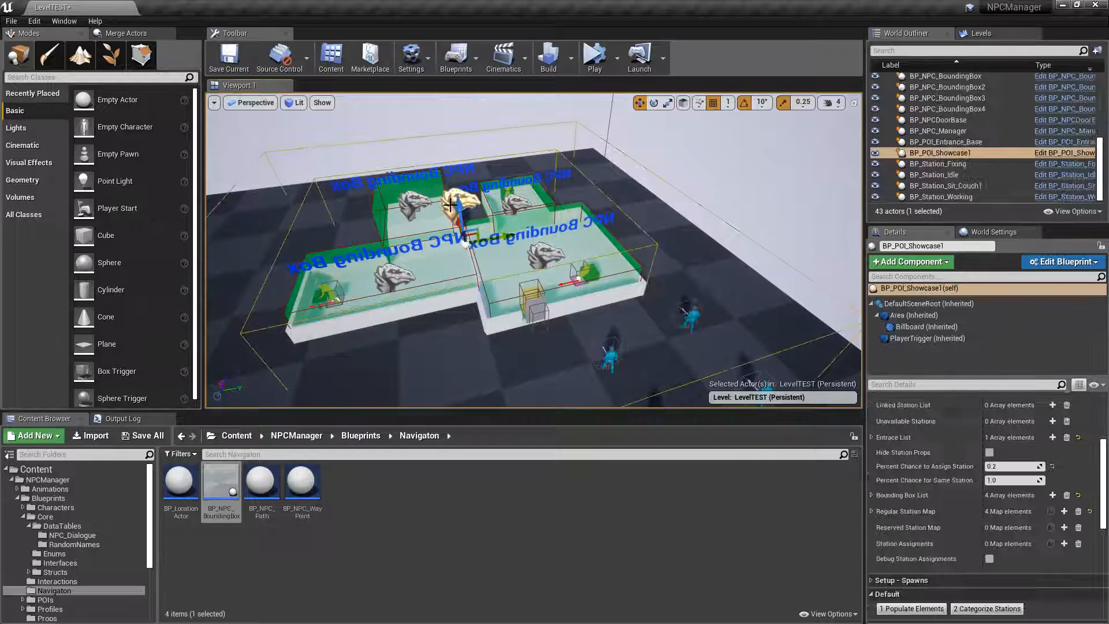
{"action": "left_click", "coordinate": [1000, 466]}
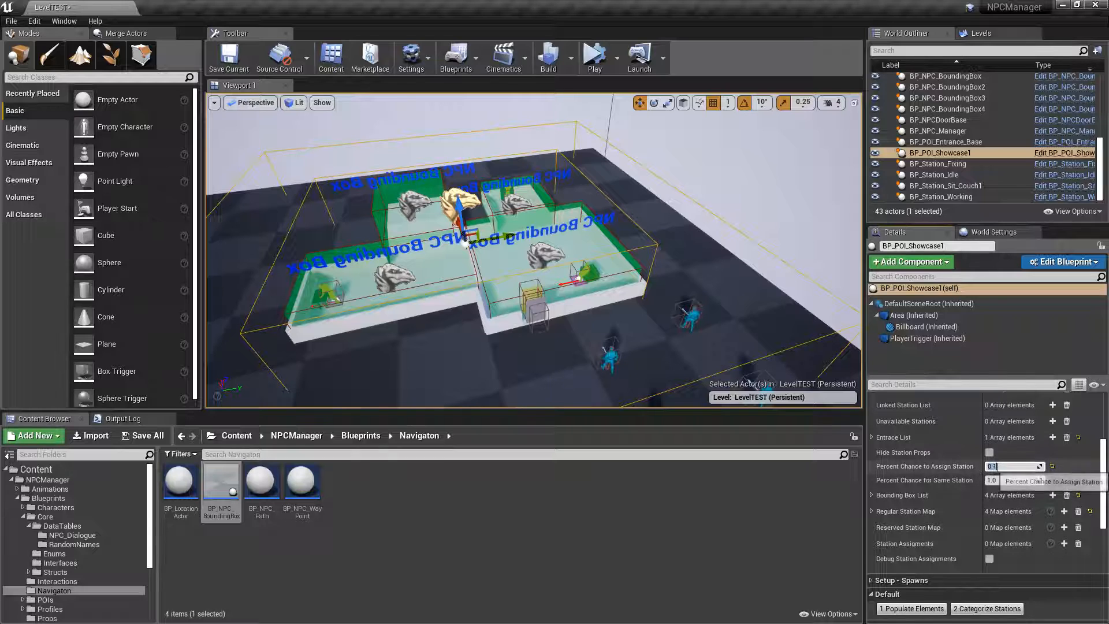
{"action": "left_click", "coordinate": [140, 440]}
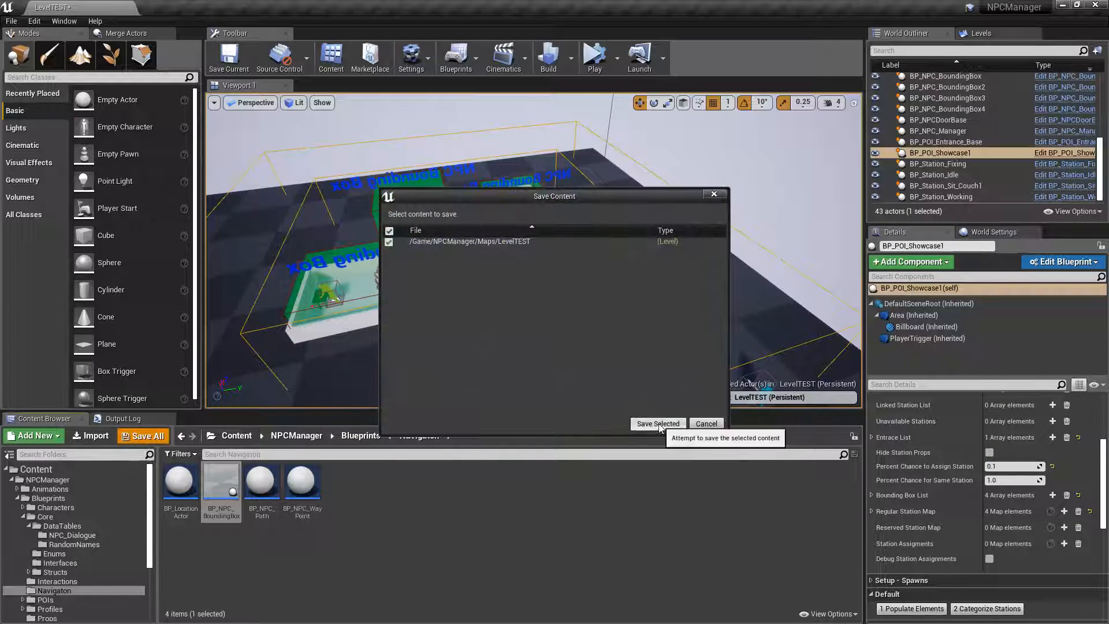
{"action": "left_click", "coordinate": [660, 423]}
Run the level and examine how the NPCs enter and roam the building, both from above and close up
{"action": "left_click", "coordinate": [595, 56]}
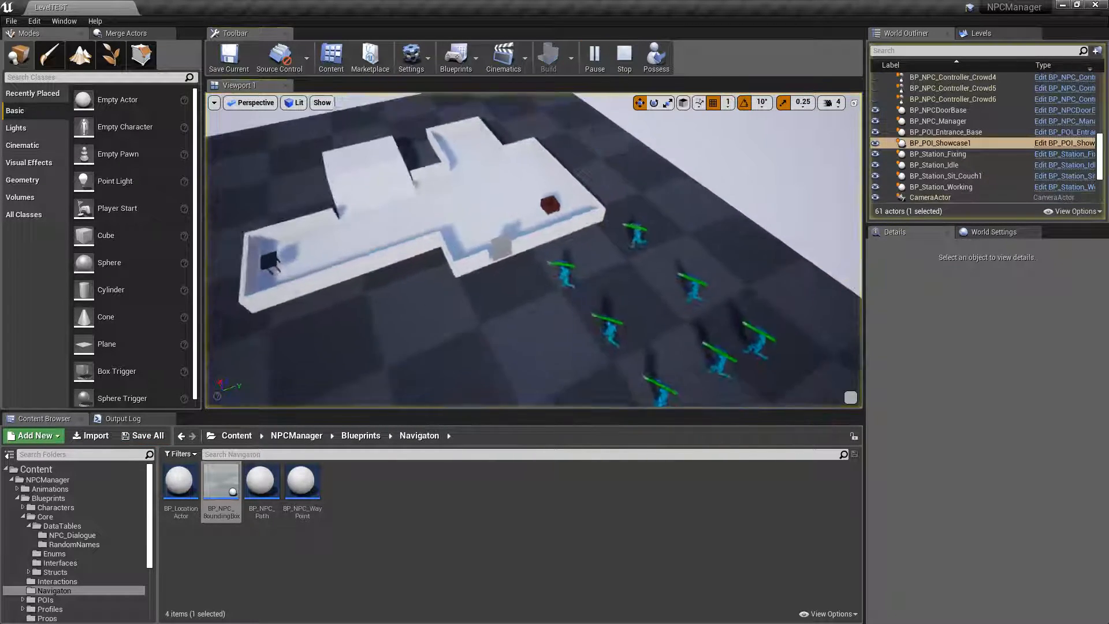
{"action": "right_click_drag", "start_coordinate": [534, 249], "coordinate": [517, 309]}
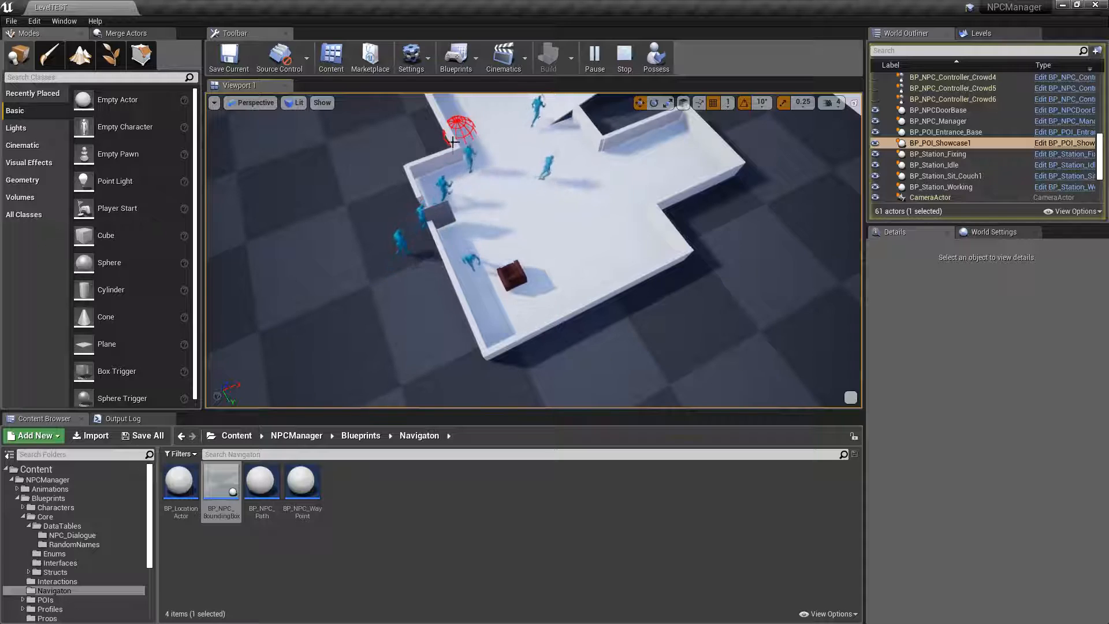
{"action": "mouse_move", "coordinate": [626, 165]}
{"action": "right_mouse_down"}
{"action": "mouse_move", "coordinate": [566, 171]}
{"action": "mouse_move", "coordinate": [549, 204]}
{"action": "mouse_move", "coordinate": [667, 209]}
{"action": "mouse_move", "coordinate": [602, 202]}
{"action": "right_mouse_up"}
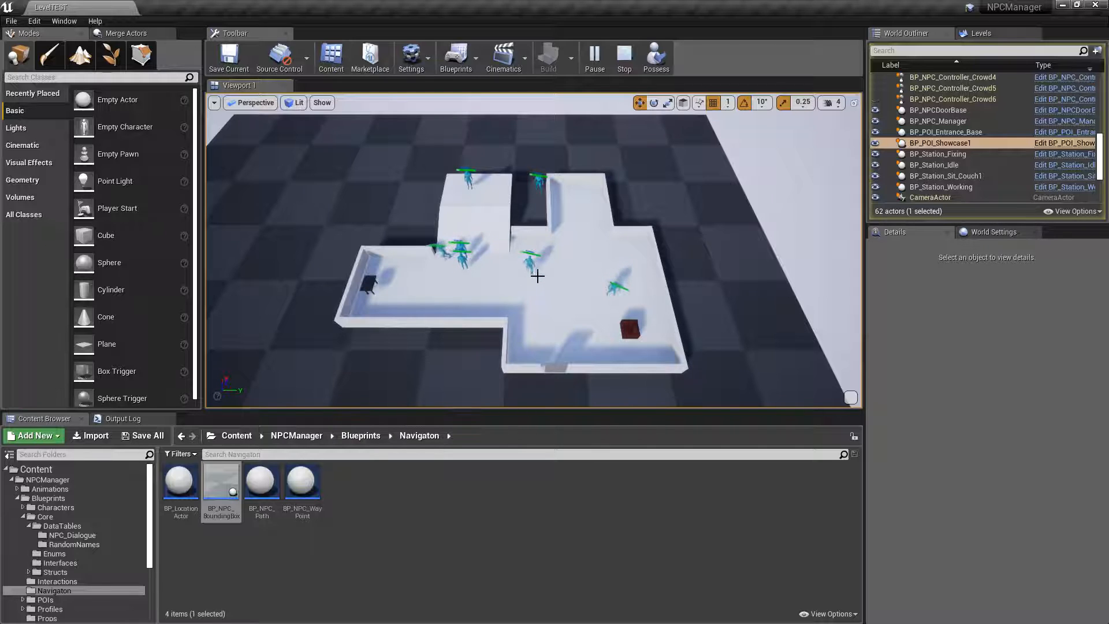
{"action": "right_click_drag", "start_coordinate": [589, 349], "coordinate": [468, 235]}
{"action": "key", "text": "w"}
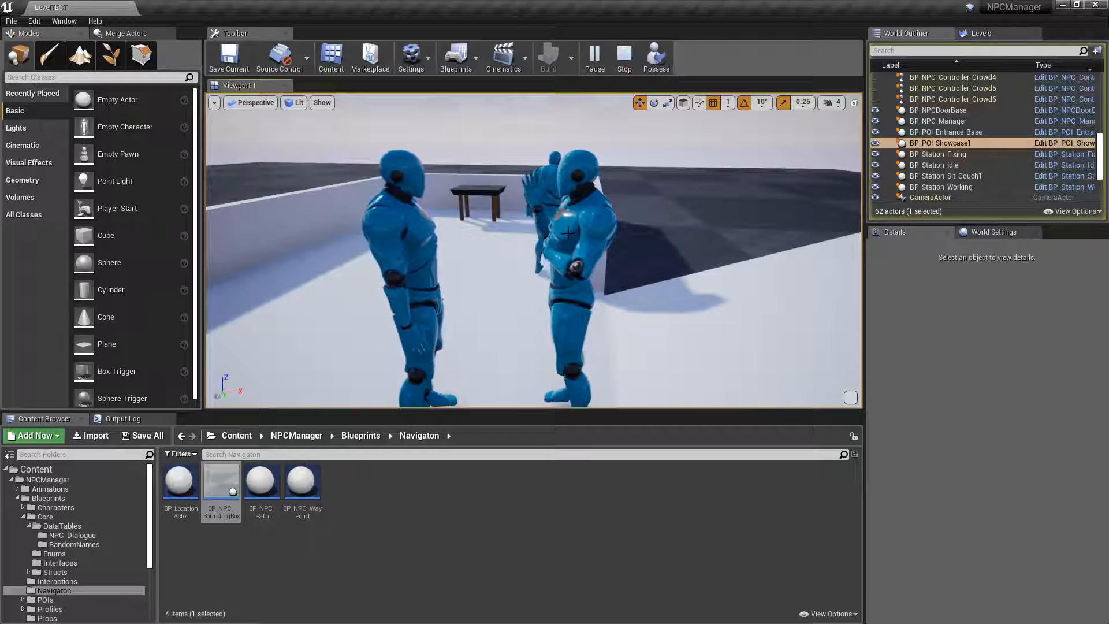
{"action": "key", "text": "a"}
{"action": "mouse_move", "coordinate": [498, 226]}
{"action": "right_mouse_down"}
{"action": "mouse_move", "coordinate": [476, 238]}
{"action": "mouse_move", "coordinate": [523, 288]}
{"action": "mouse_move", "coordinate": [569, 306]}
{"action": "mouse_move", "coordinate": [620, 294]}
{"action": "mouse_move", "coordinate": [513, 260]}
{"action": "mouse_move", "coordinate": [508, 237]}
{"action": "right_mouse_up"}
{"action": "key", "text": "s"}
{"action": "key", "text": "d"}
{"action": "key", "text": "s"}
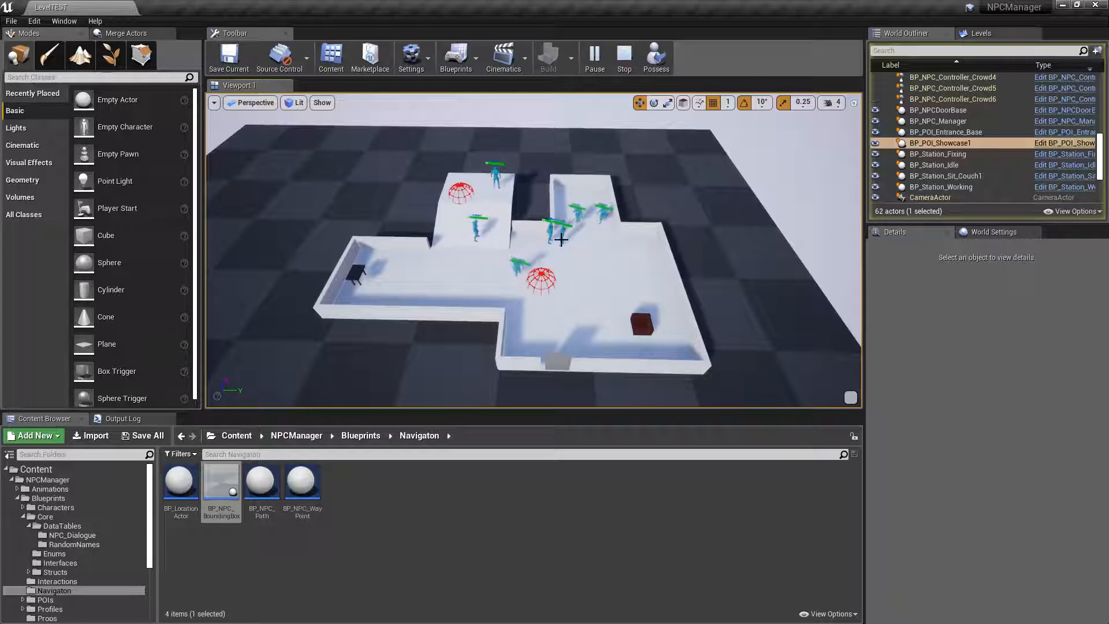
Check from several angles whether the NPCs' roaming stays within the building's rooms, and stop the simulation
{"action": "key", "text": "w"}
{"action": "right_click_drag", "start_coordinate": [603, 288], "coordinate": [571, 210]}
{"action": "key", "text": "w"}
{"action": "key", "text": "s"}
{"action": "right_click_drag", "start_coordinate": [488, 281], "coordinate": [488, 349]}
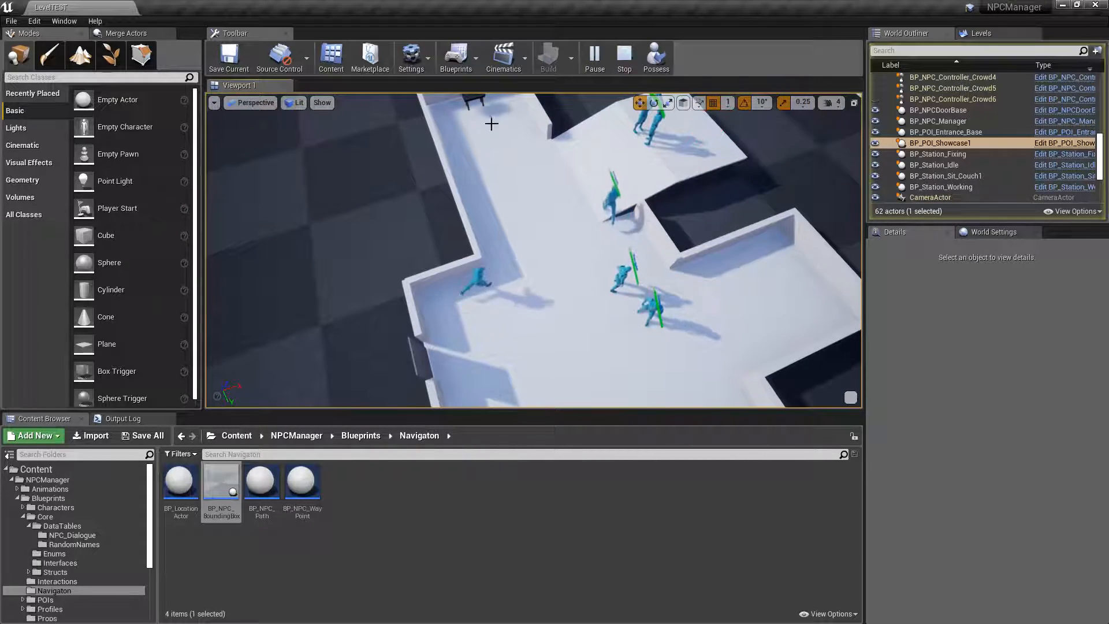
{"action": "key", "text": "s"}
{"action": "right_click_drag", "start_coordinate": [503, 217], "coordinate": [632, 169]}
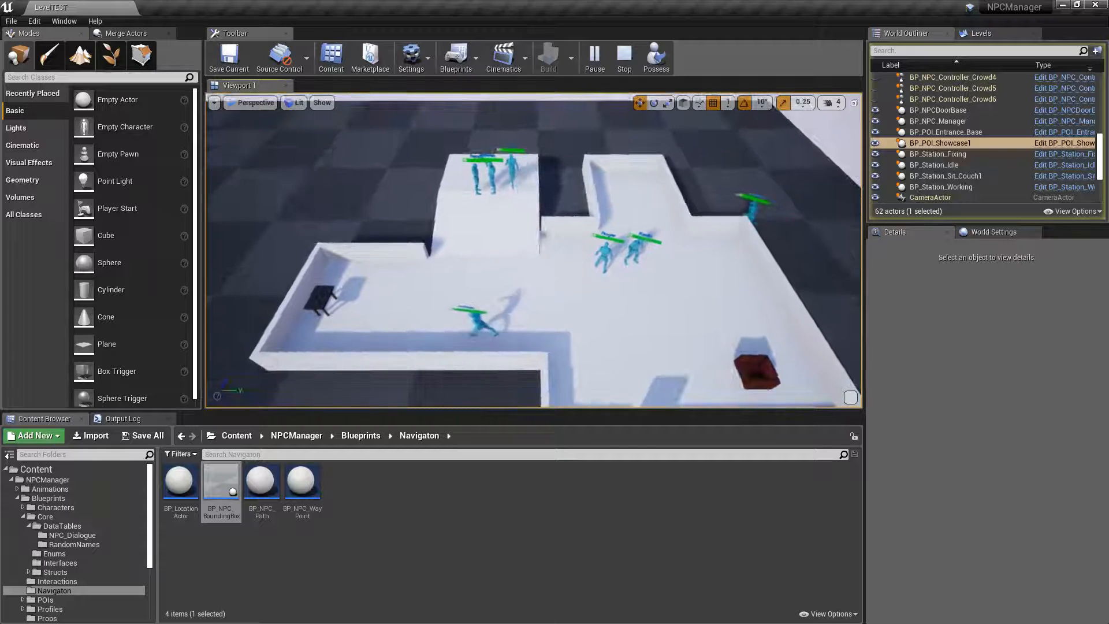
{"action": "left_click", "coordinate": [625, 57]}
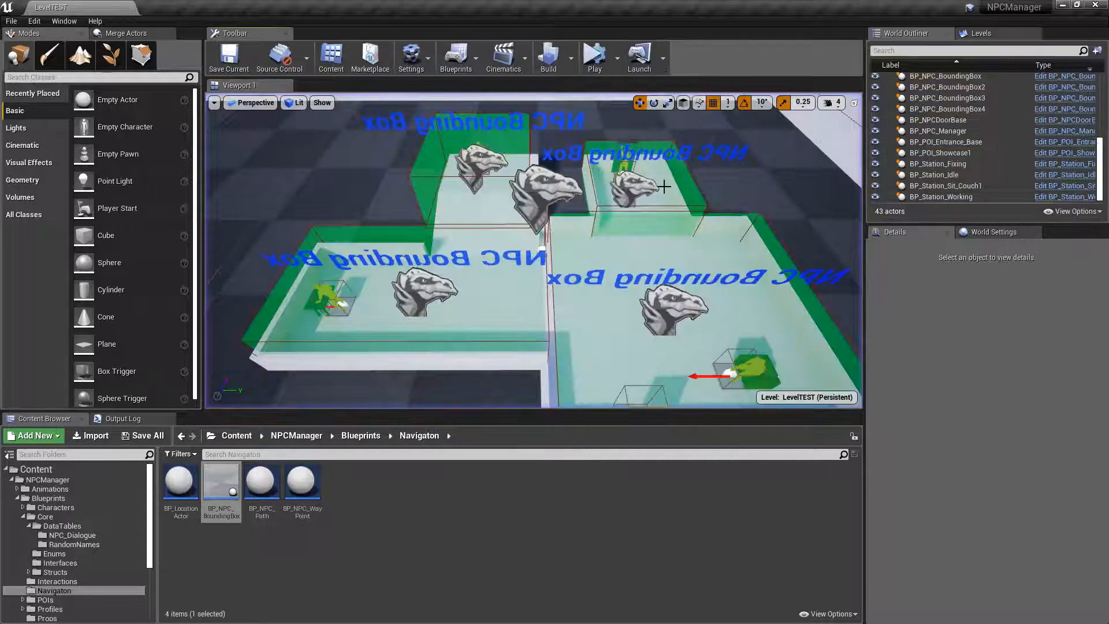
Review the bounding box layout over the building and the Bounding Box List entries of BP_POI_Showcase1
{"action": "right_click_drag", "start_coordinate": [534, 250], "coordinate": [666, 187]}
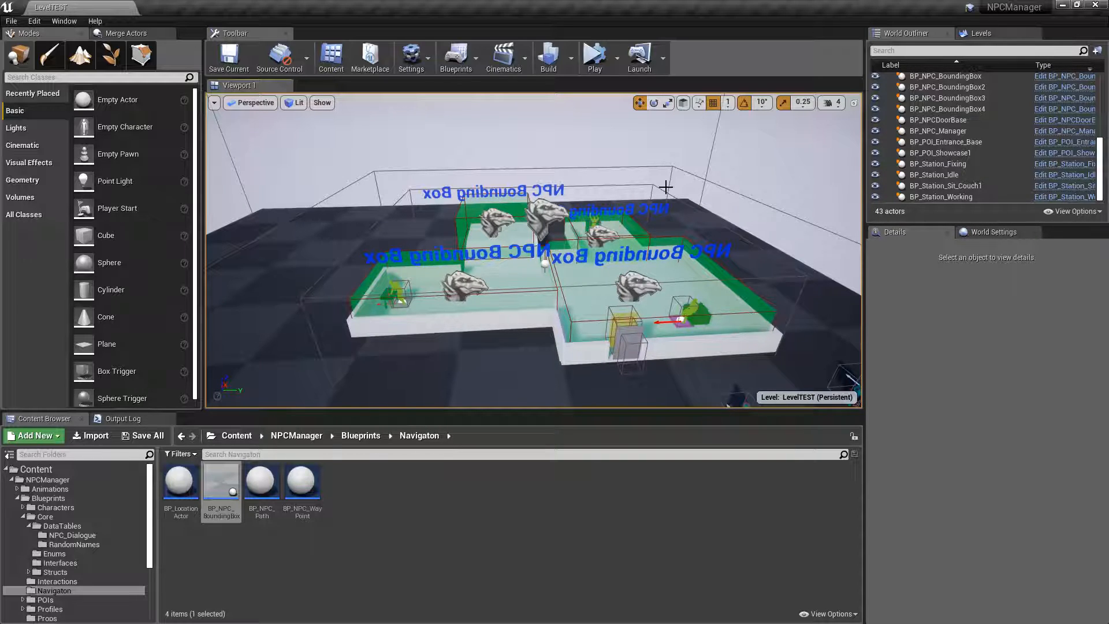
{"action": "right_click_drag", "start_coordinate": [630, 184], "coordinate": [678, 194]}
{"action": "key", "text": "s"}
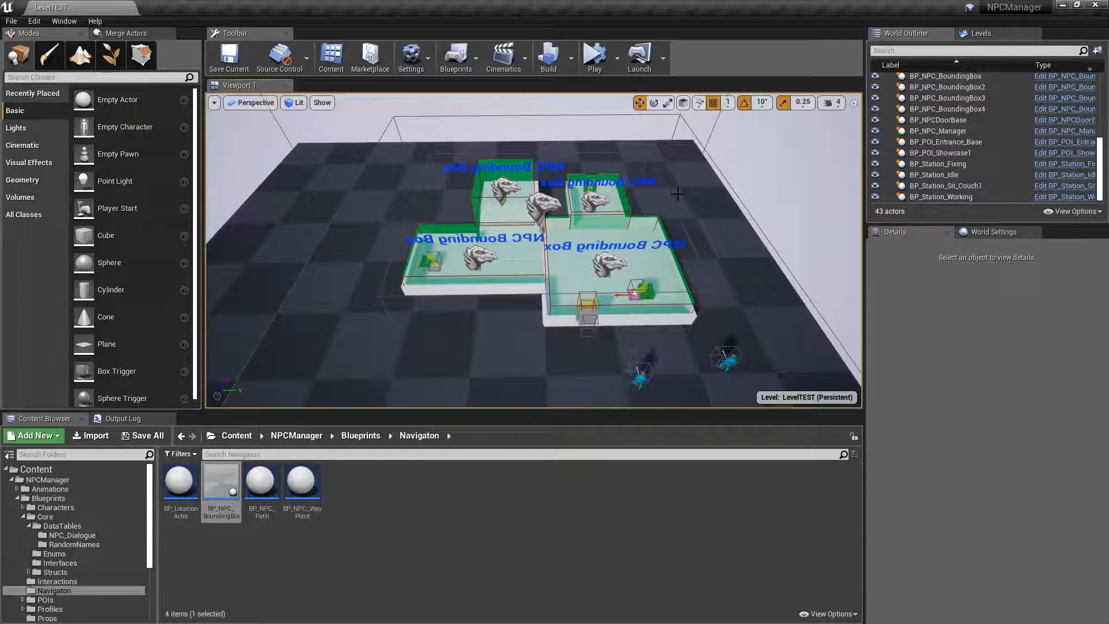
{"action": "left_click", "coordinate": [549, 202]}
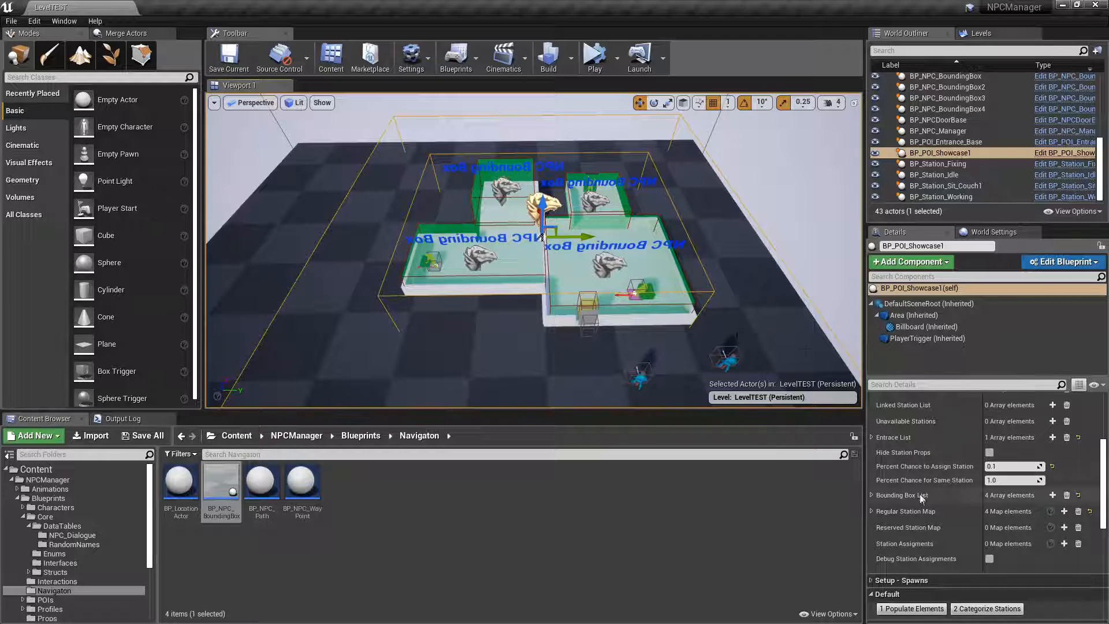
{"action": "left_click", "coordinate": [871, 495]}
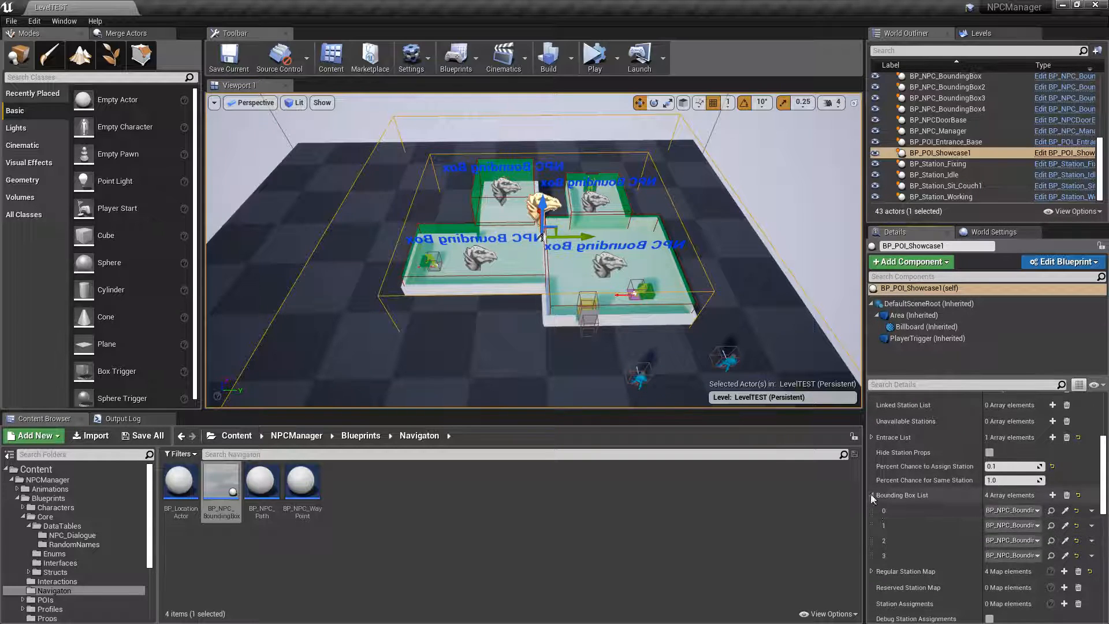
{"action": "left_click", "coordinate": [872, 495]}
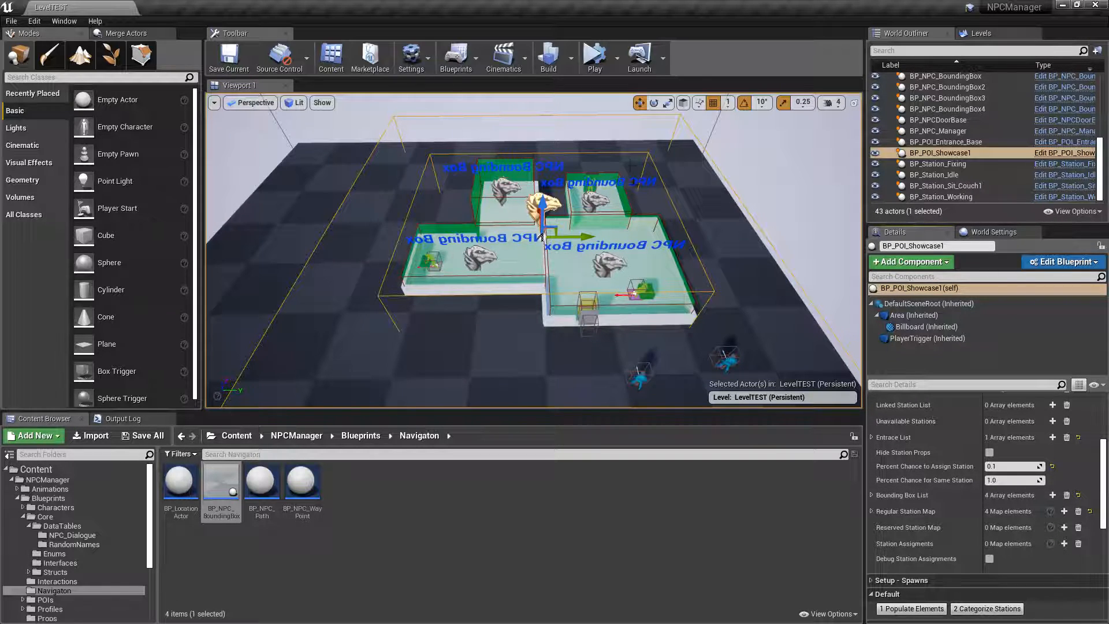